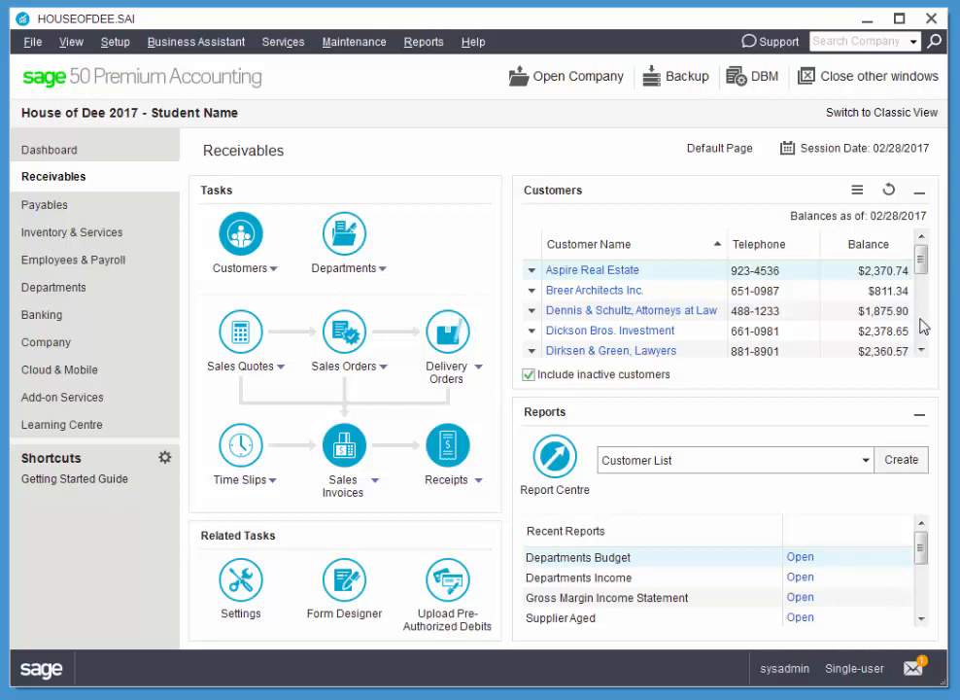
Display the Inventory Summary report for the 1500 Inventory account as at 02/28/2017 and fit its window on the screen.
{"action": "left_click", "coordinate": [436, 47]}
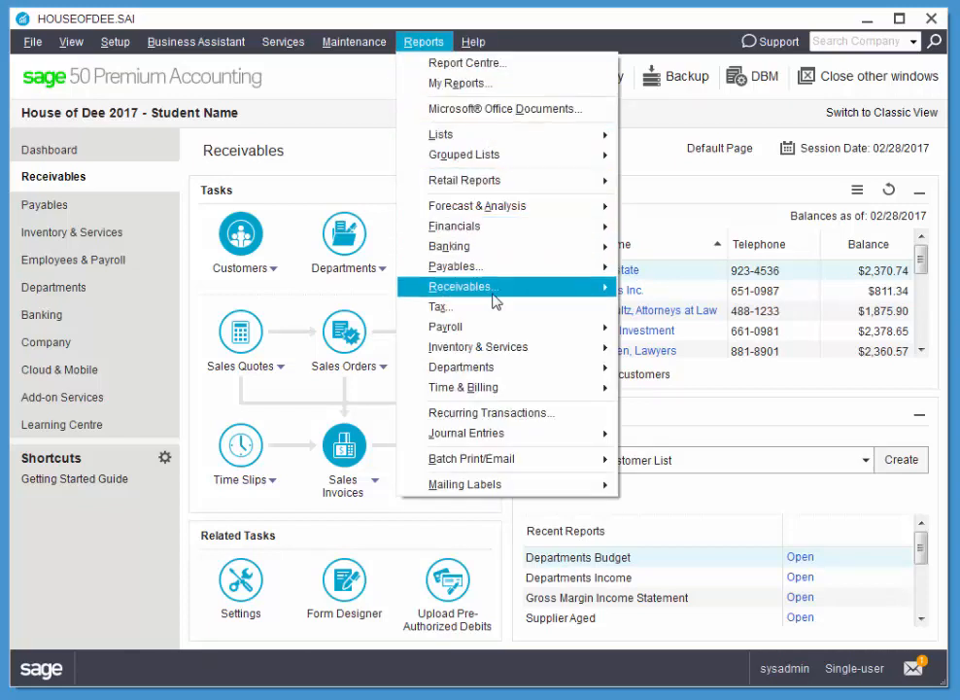
{"action": "mouse_move", "coordinate": [525, 349]}
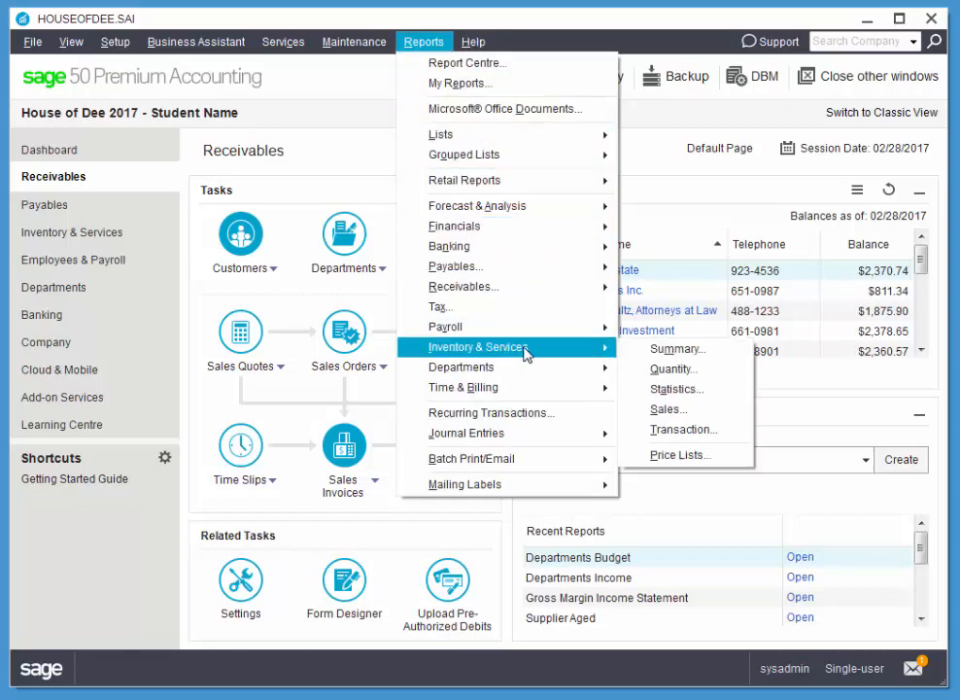
{"action": "left_click", "coordinate": [674, 350]}
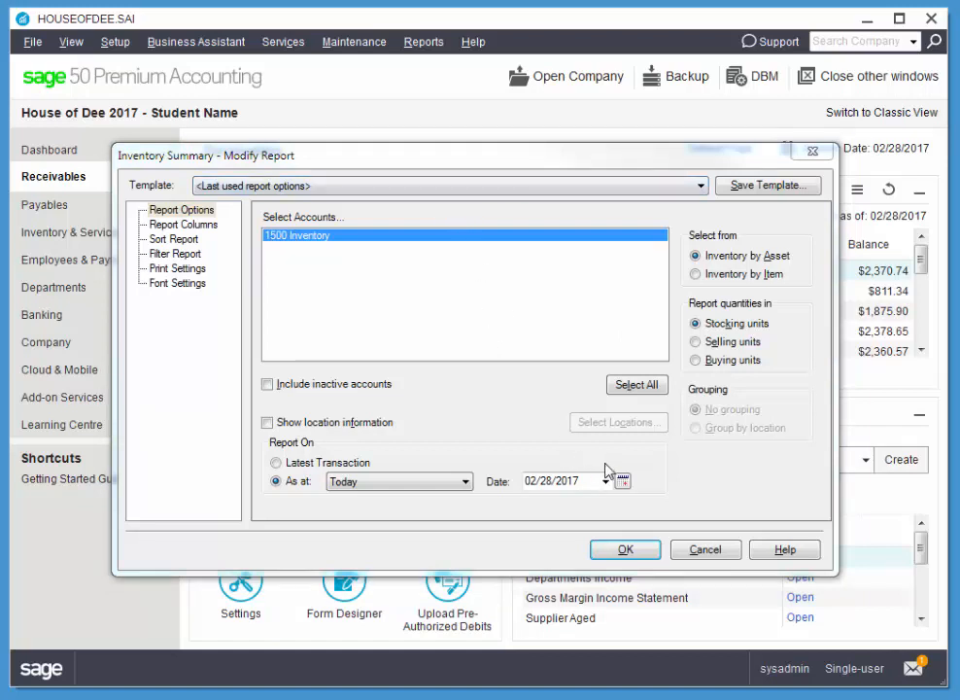
{"action": "left_click", "coordinate": [626, 550]}
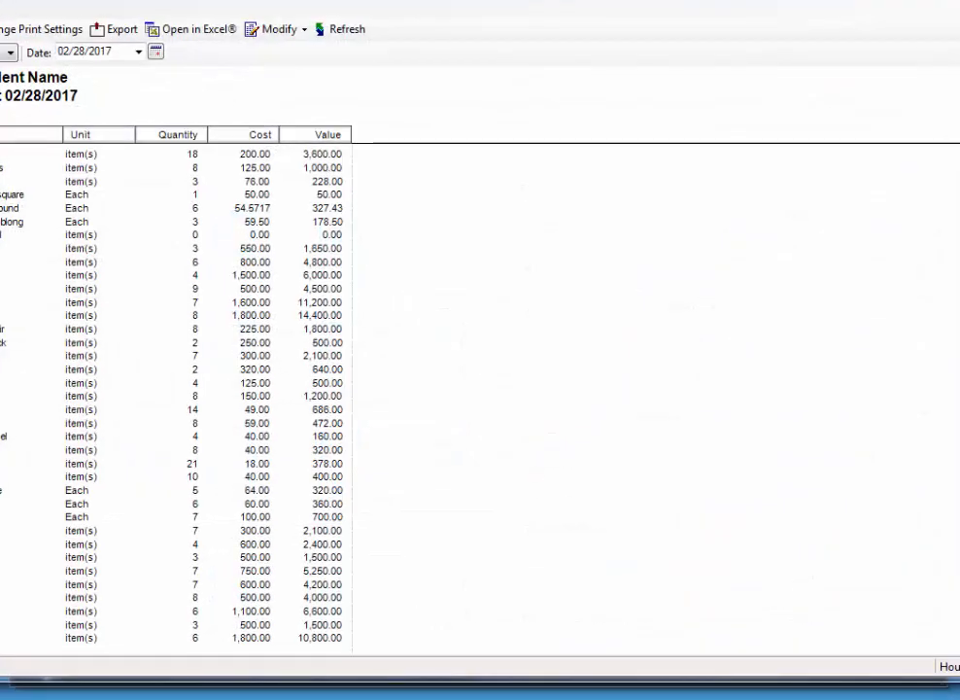
{"action": "left_click_drag", "start_coordinate": [959, 169], "coordinate": [942, 169]}
{"action": "left_click_drag", "start_coordinate": [712, 0], "coordinate": [712, 28]}
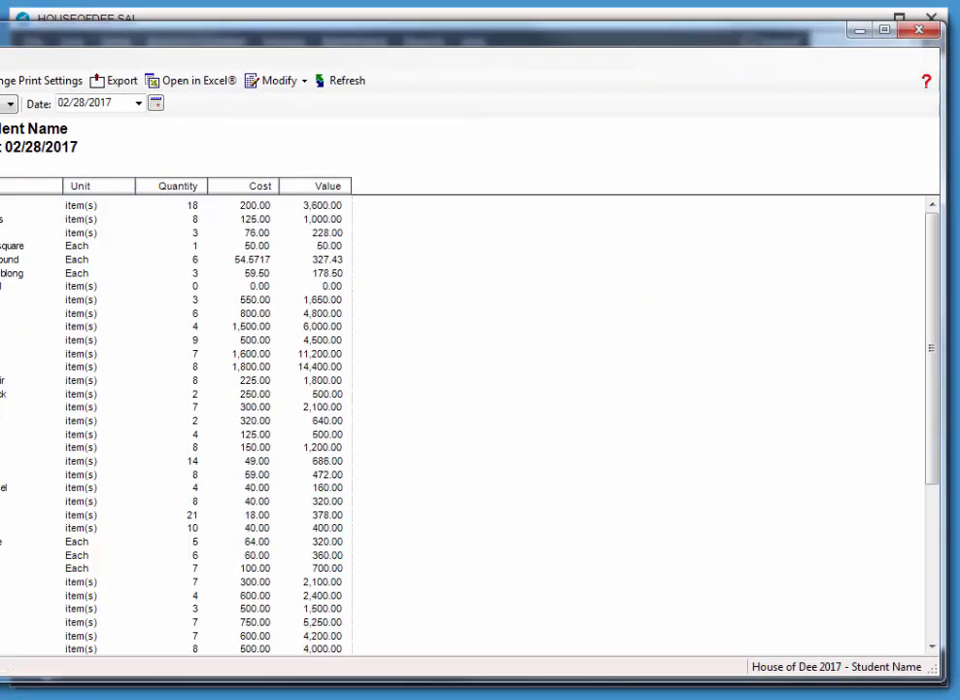
{"action": "left_click_drag", "start_coordinate": [0, 227], "coordinate": [43, 227]}
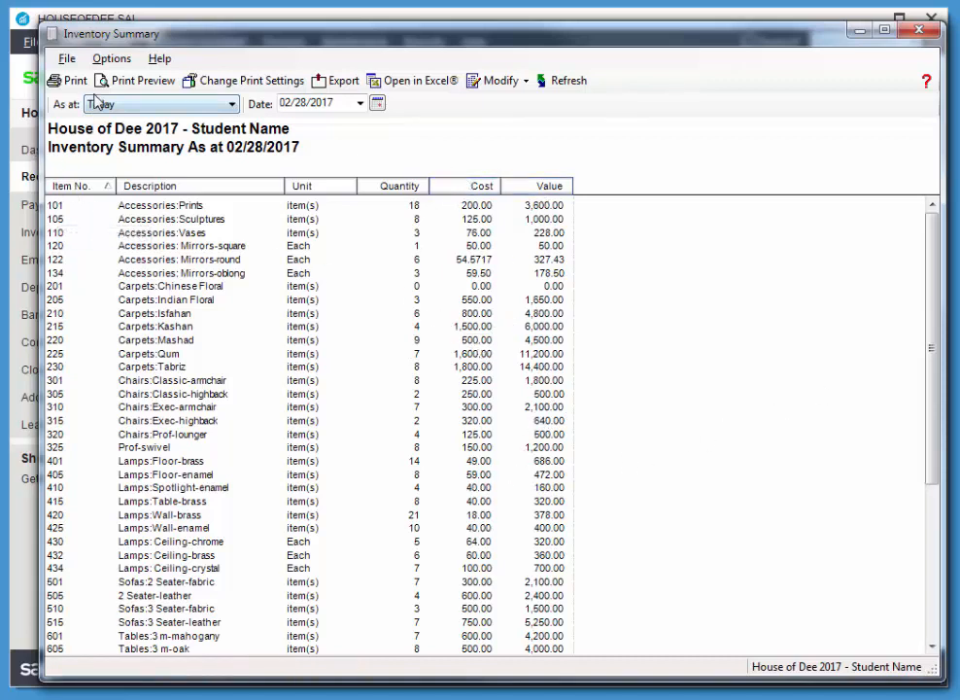
Customize the Inventory Summary's columns by removing Value On Hand and Cost Per Unit, and close the report after viewing it.
{"action": "left_click", "coordinate": [514, 83]}
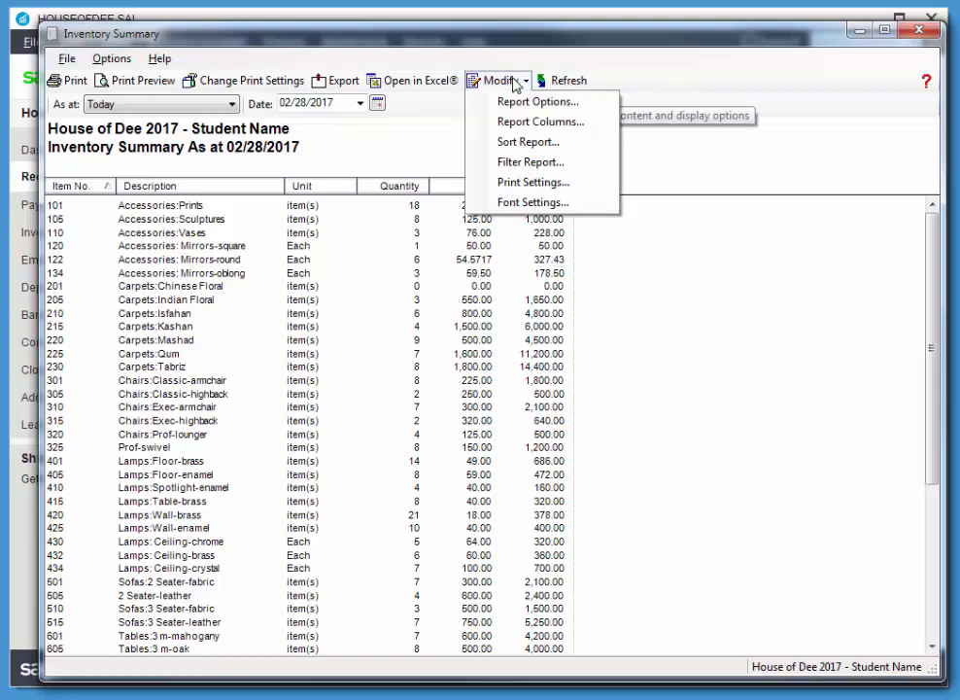
{"action": "left_click", "coordinate": [519, 123]}
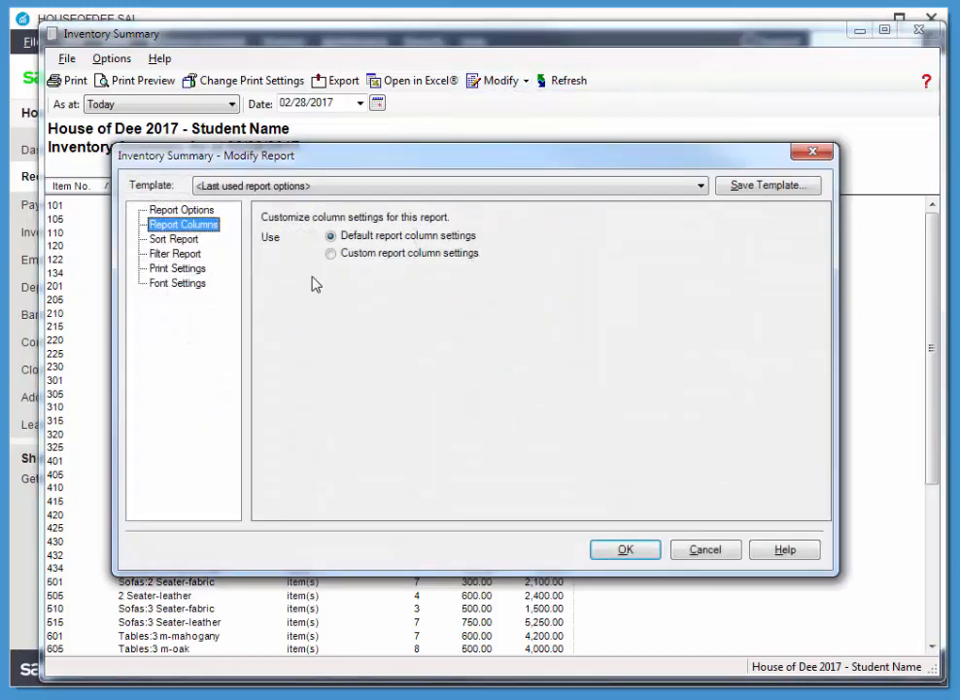
{"action": "left_click", "coordinate": [364, 258]}
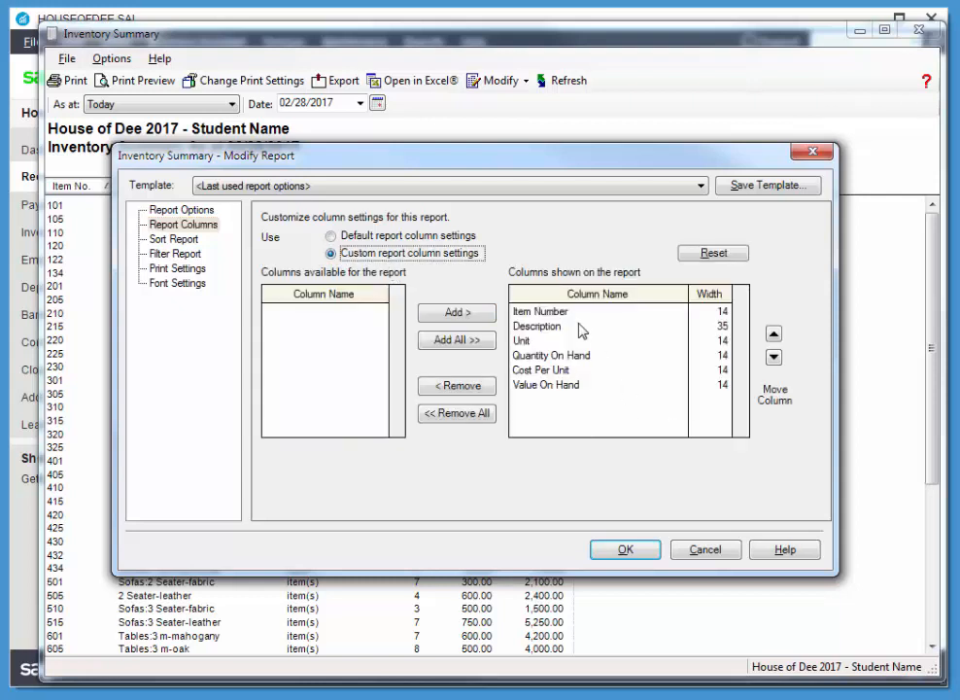
{"action": "left_click_drag", "start_coordinate": [553, 391], "coordinate": [473, 398]}
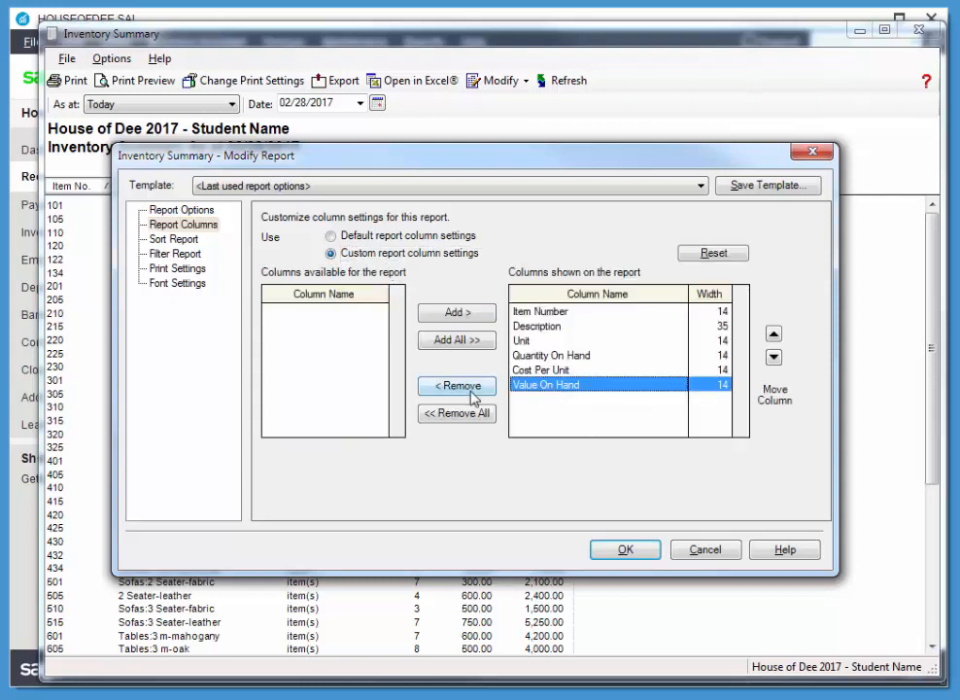
{"action": "left_click", "coordinate": [473, 396]}
{"action": "left_click", "coordinate": [544, 370]}
{"action": "left_click", "coordinate": [467, 387]}
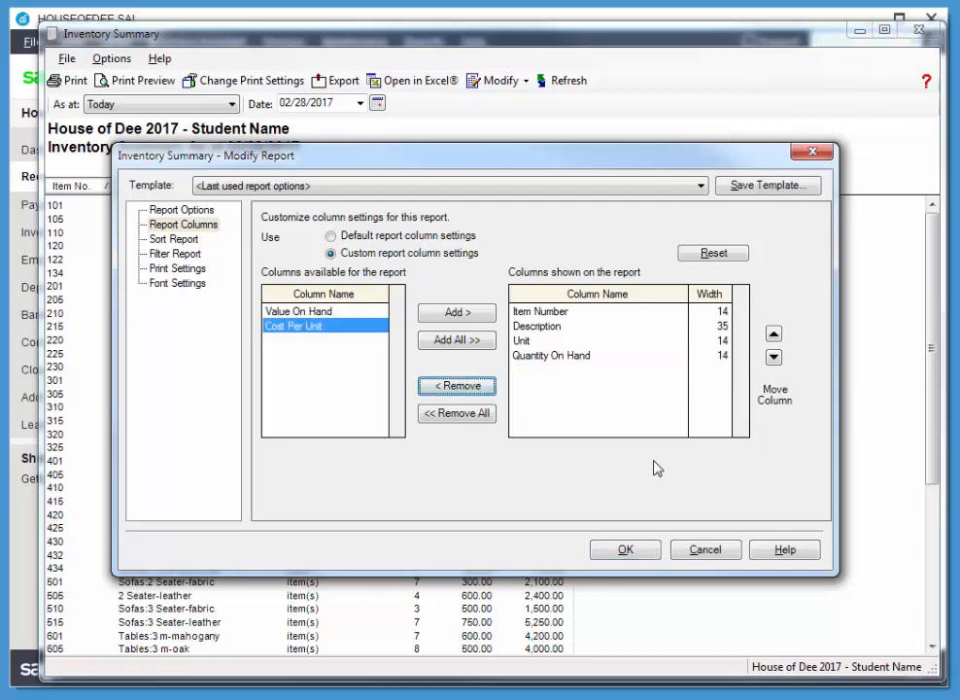
{"action": "left_click", "coordinate": [624, 549]}
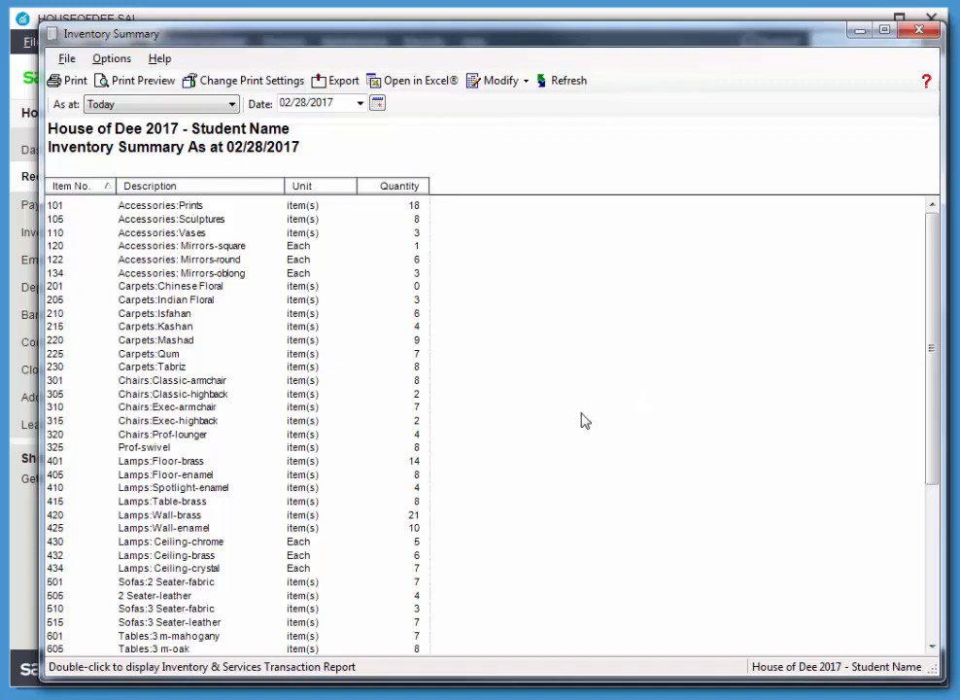
{"action": "left_click", "coordinate": [919, 31]}
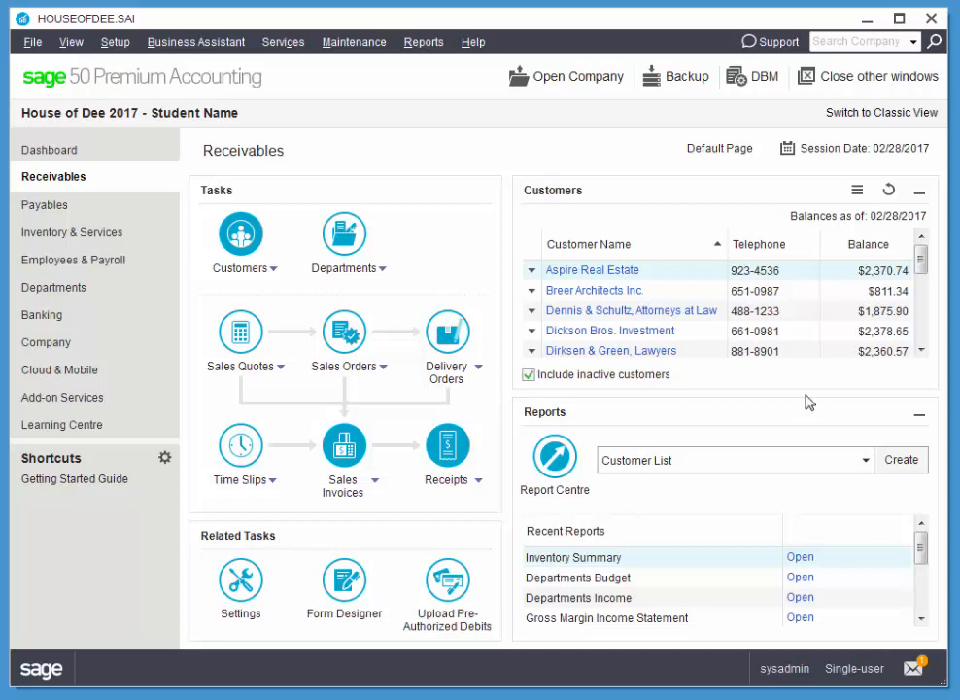
Start an inventory adjustment in Inventory & Services with "Memo" as the source and "Inventory" as the comment.
{"action": "left_click", "coordinate": [74, 233]}
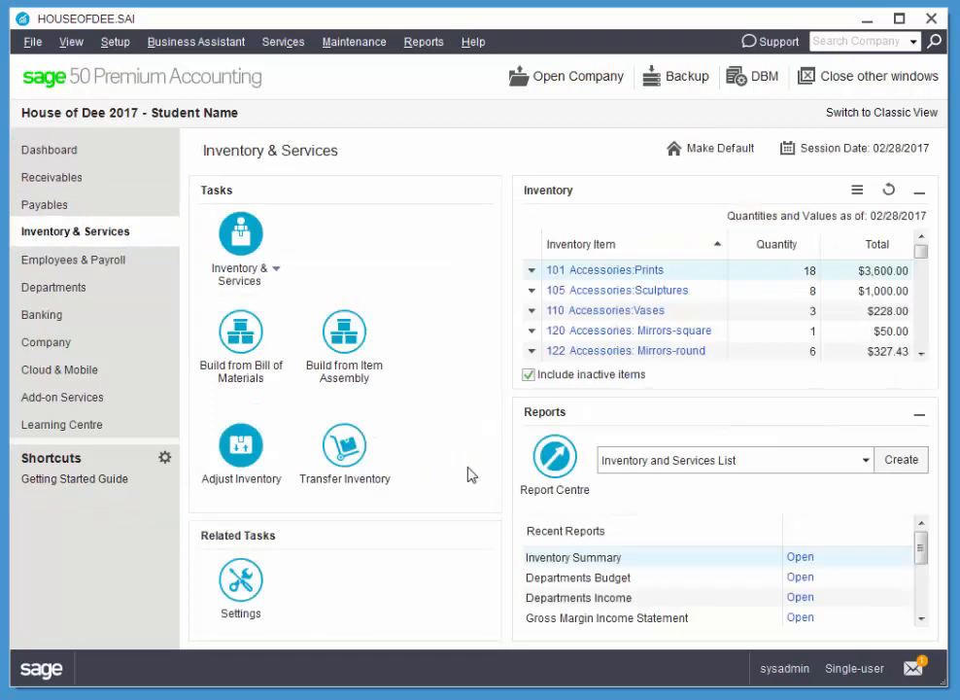
{"action": "left_click", "coordinate": [241, 451]}
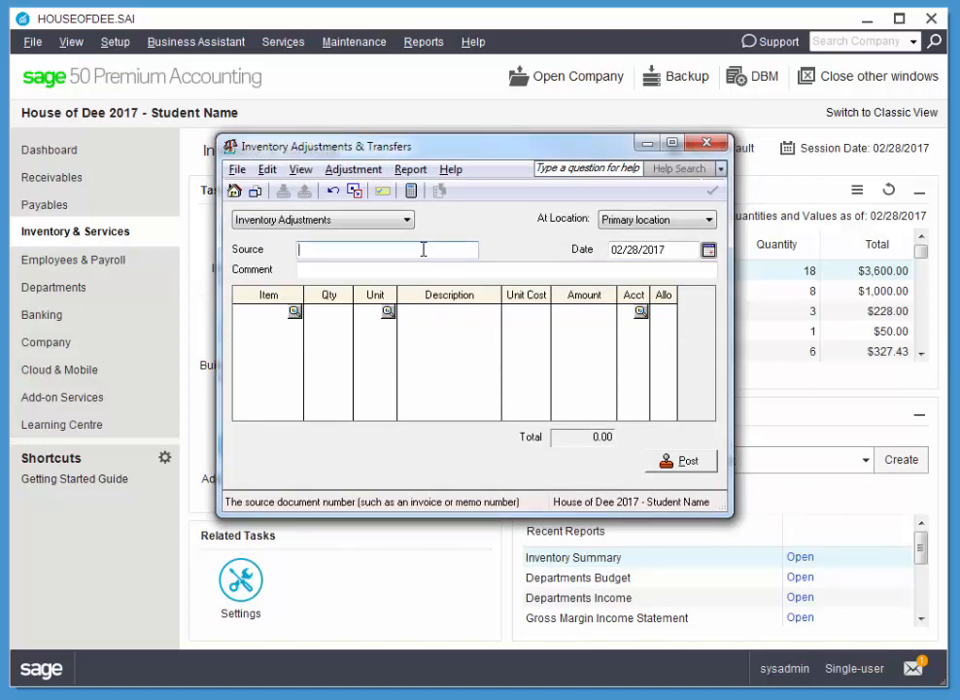
{"action": "type", "text": "Memo"}
{"action": "key", "text": "Tab"}
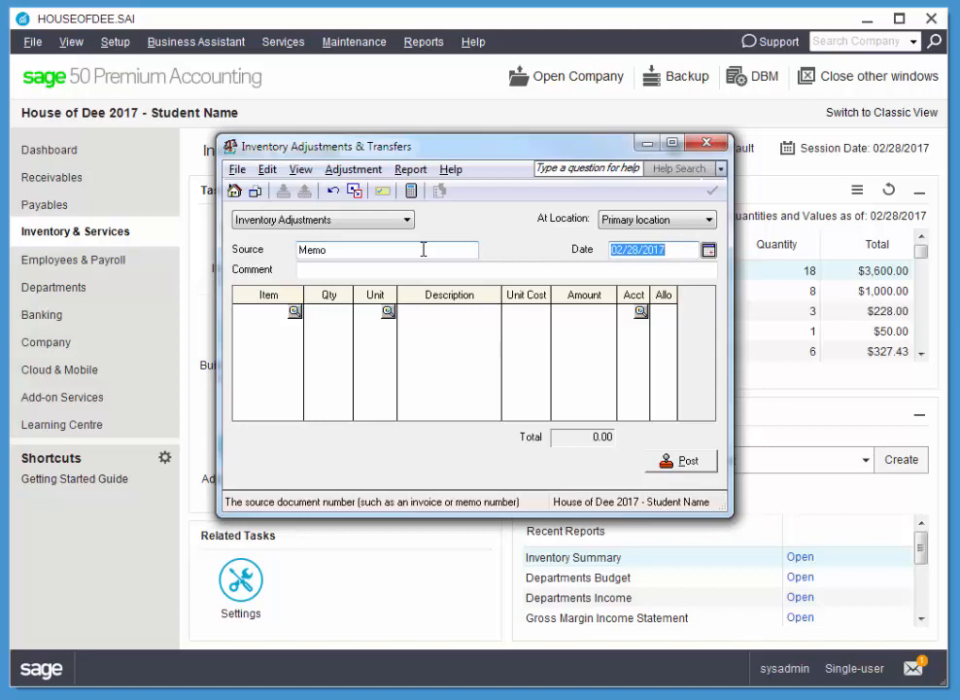
{"action": "key", "text": "Tab"}
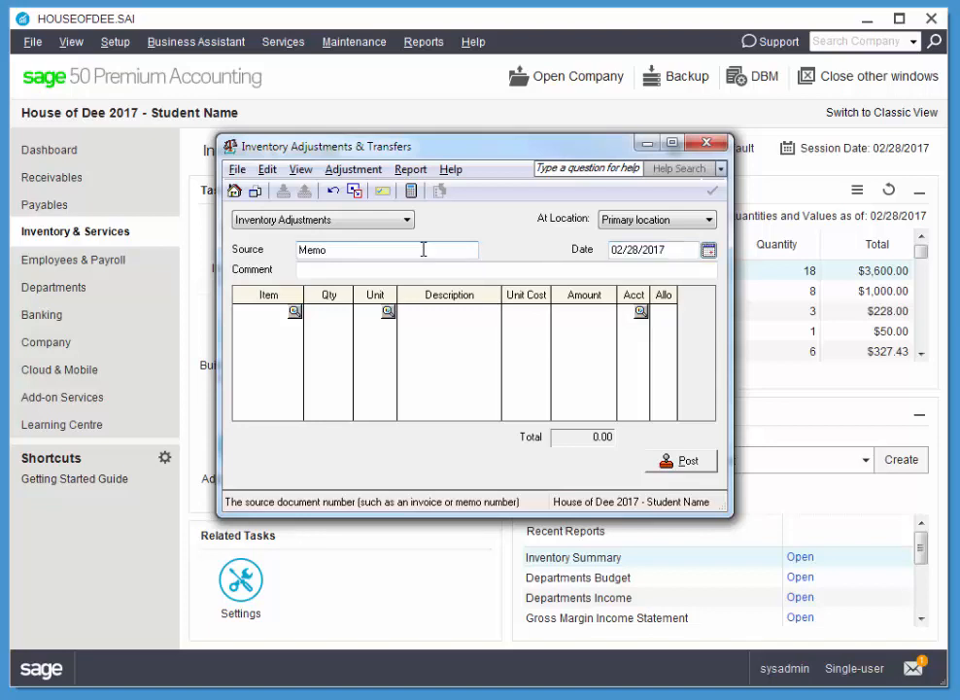
{"action": "left_click", "coordinate": [398, 268]}
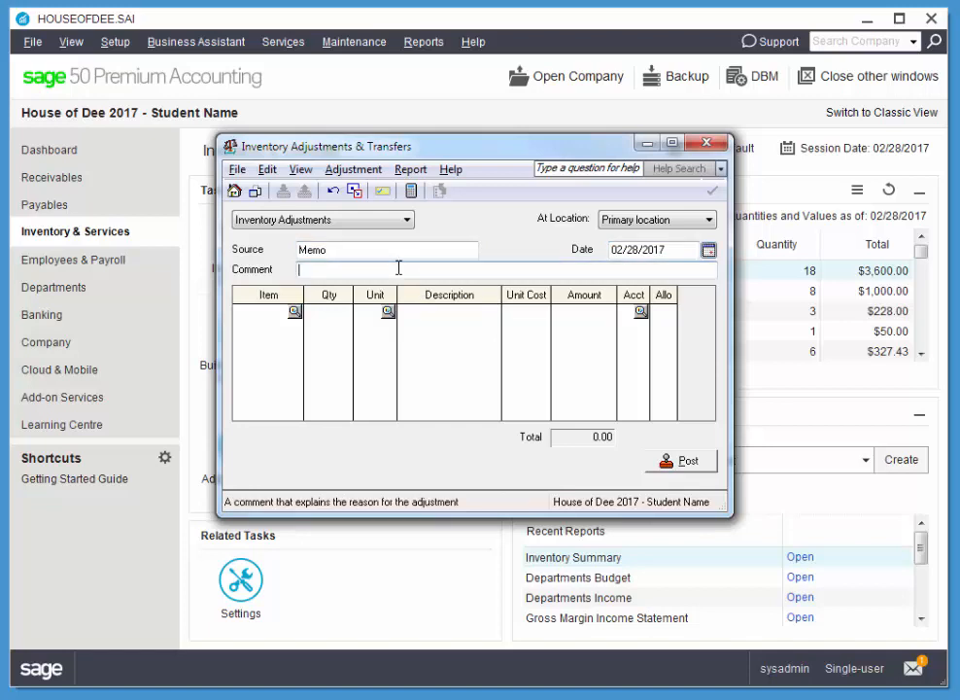
{"action": "type", "text": "Inventory"}
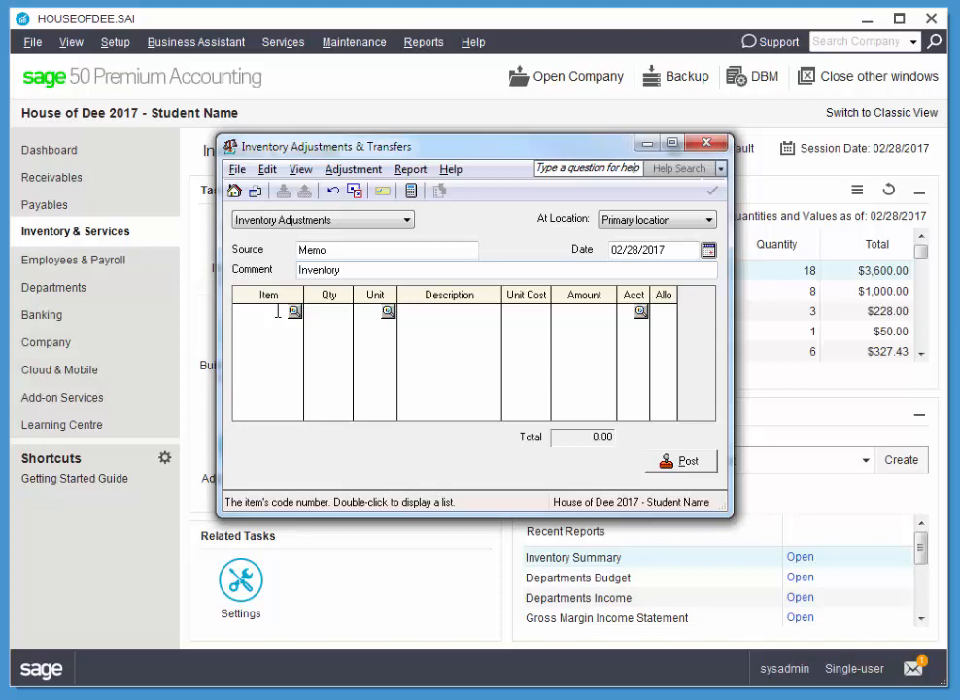
Add item 105 Accessories:Sculptures to the adjustment with a quantity of -1.
{"action": "left_click", "coordinate": [293, 311]}
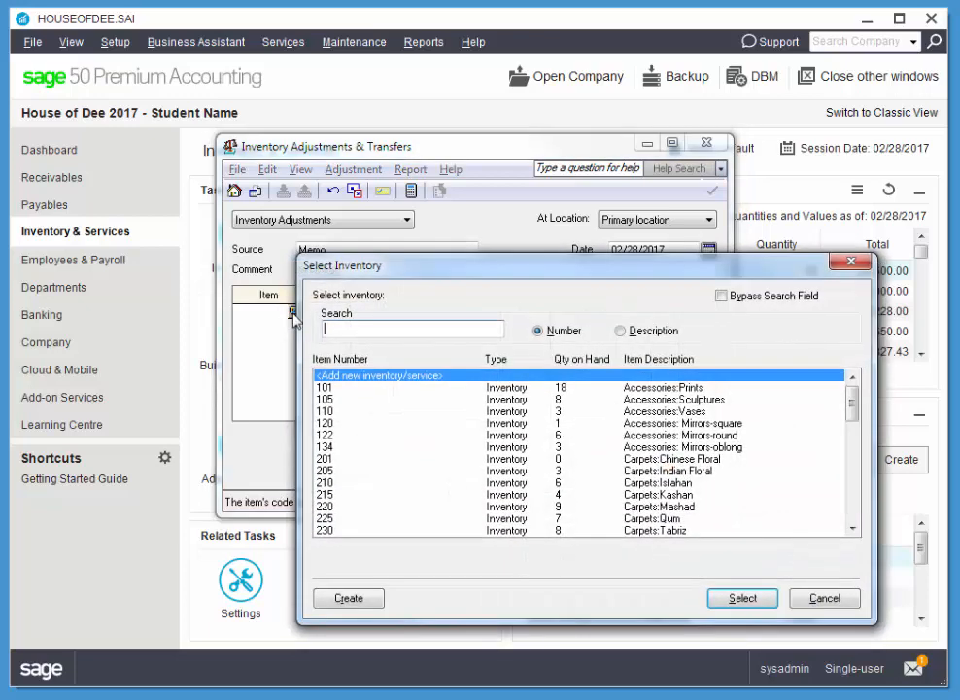
{"action": "left_click", "coordinate": [321, 399]}
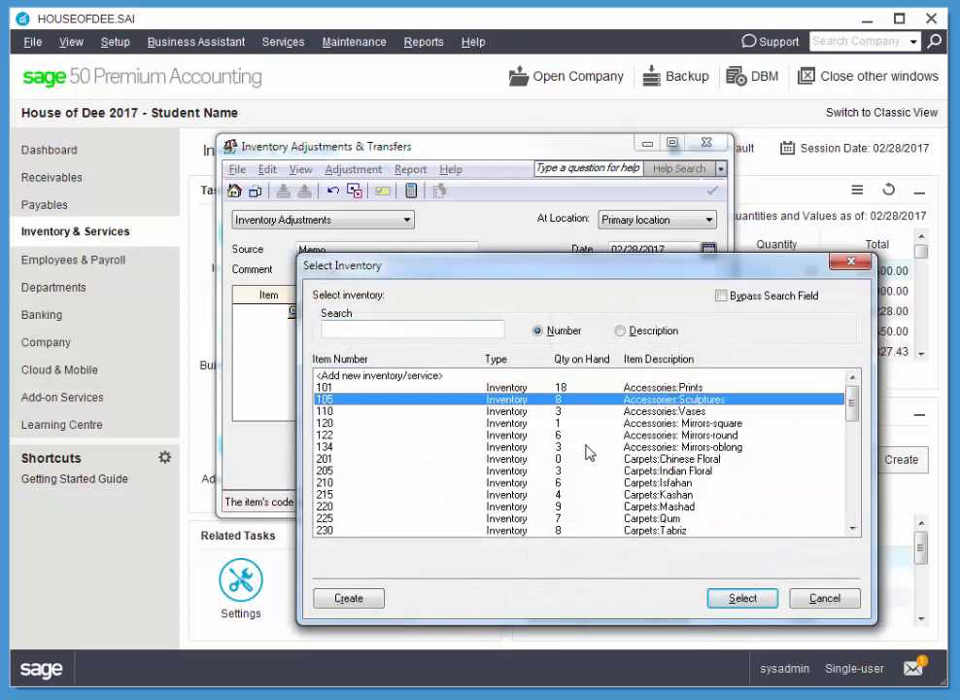
{"action": "left_click", "coordinate": [741, 596]}
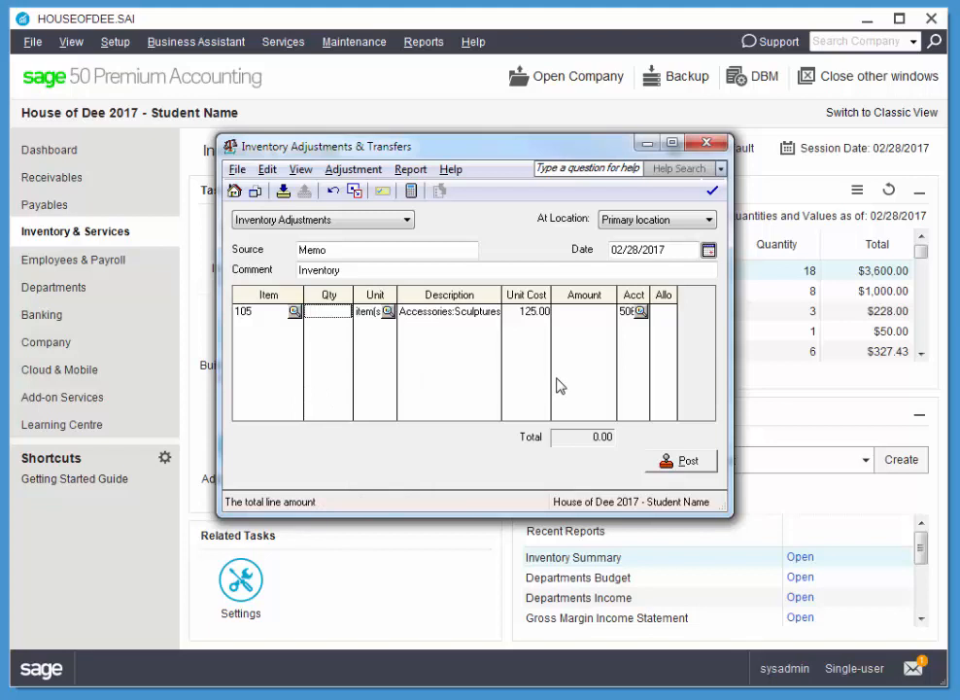
{"action": "type", "text": "-1"}
{"action": "key", "text": "Tab"}
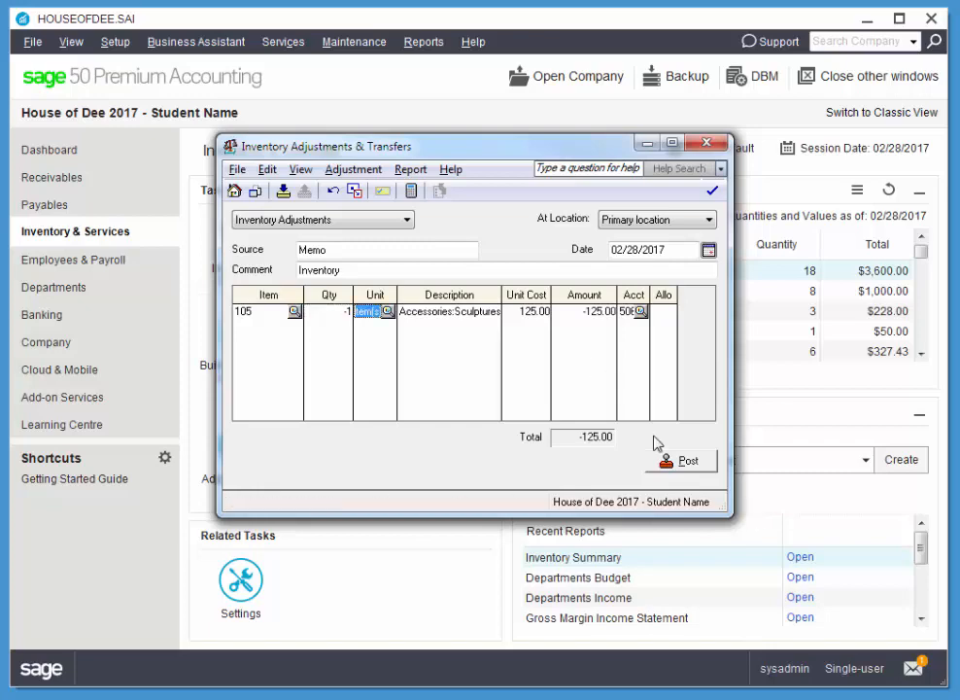
Allocate the full amount of the sculptures adjustment line to the Sales department.
{"action": "double_click", "coordinate": [668, 321]}
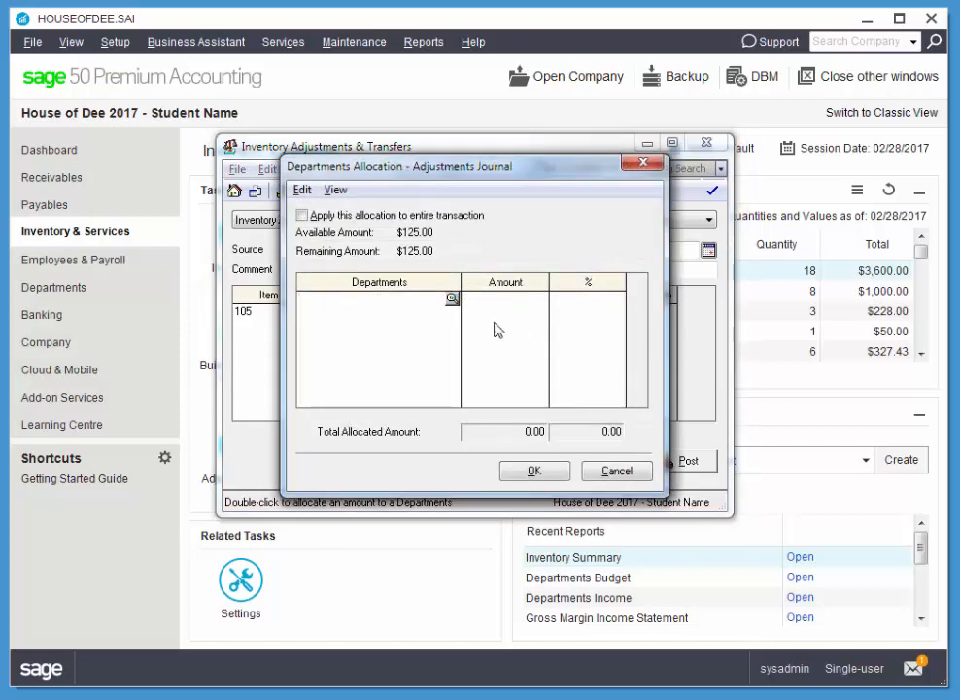
{"action": "left_click", "coordinate": [450, 300]}
{"action": "double_click", "coordinate": [413, 443]}
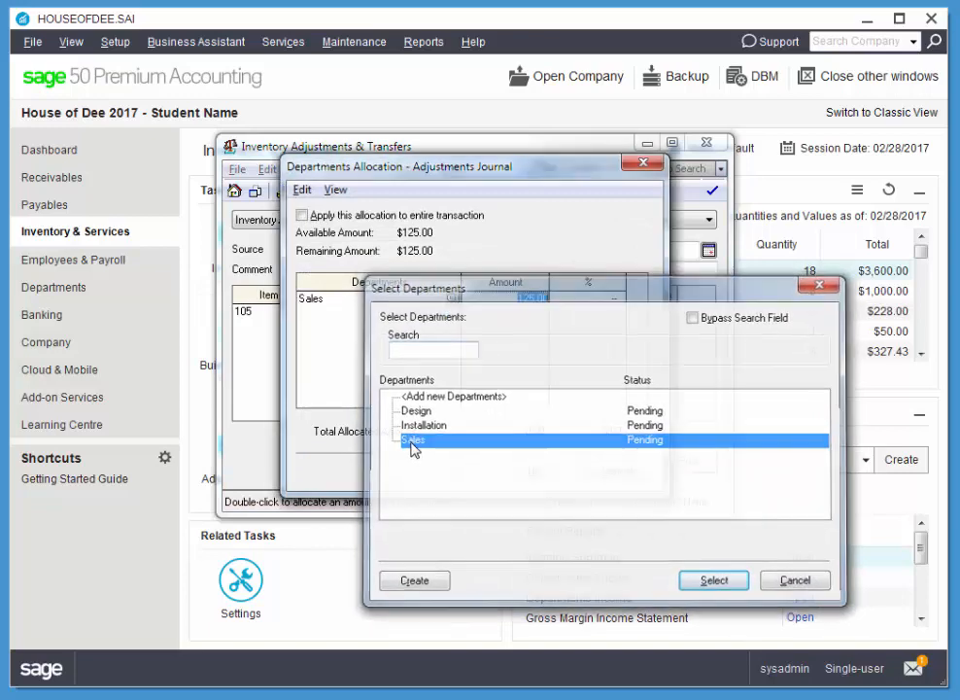
{"action": "left_click", "coordinate": [566, 470]}
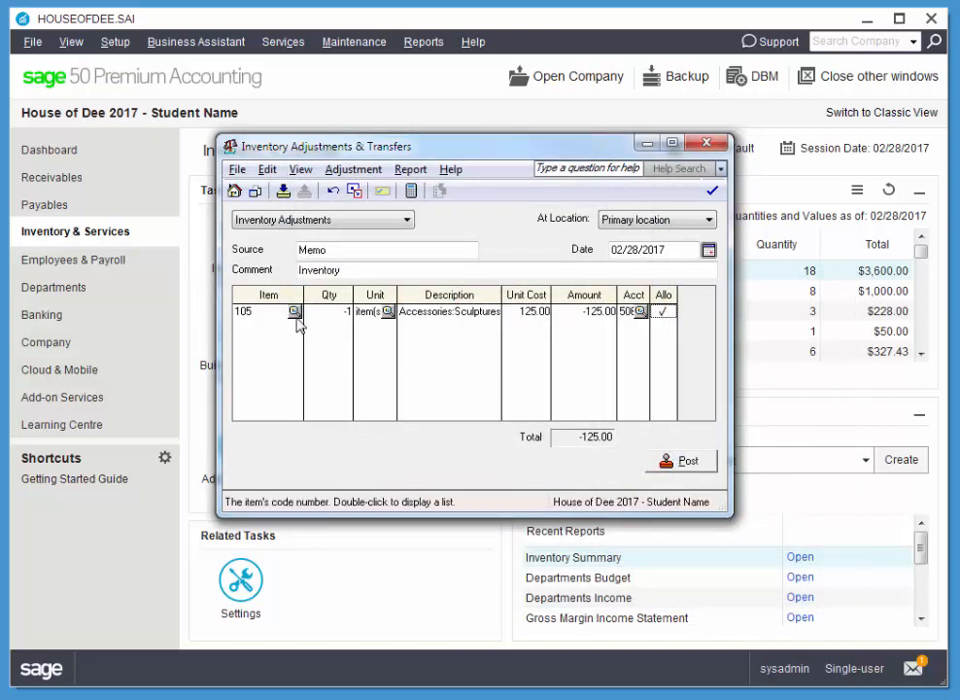
{"action": "double_click", "coordinate": [666, 319]}
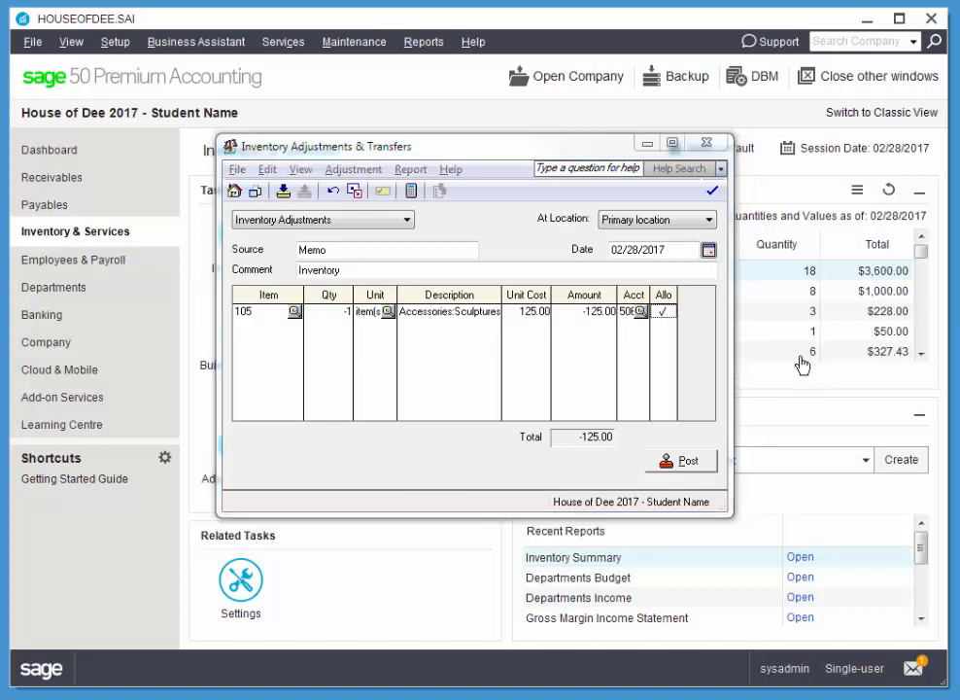
Review the Inventory Adjustments Journal Entry for the current adjustment and close the report.
{"action": "left_click", "coordinate": [412, 171]}
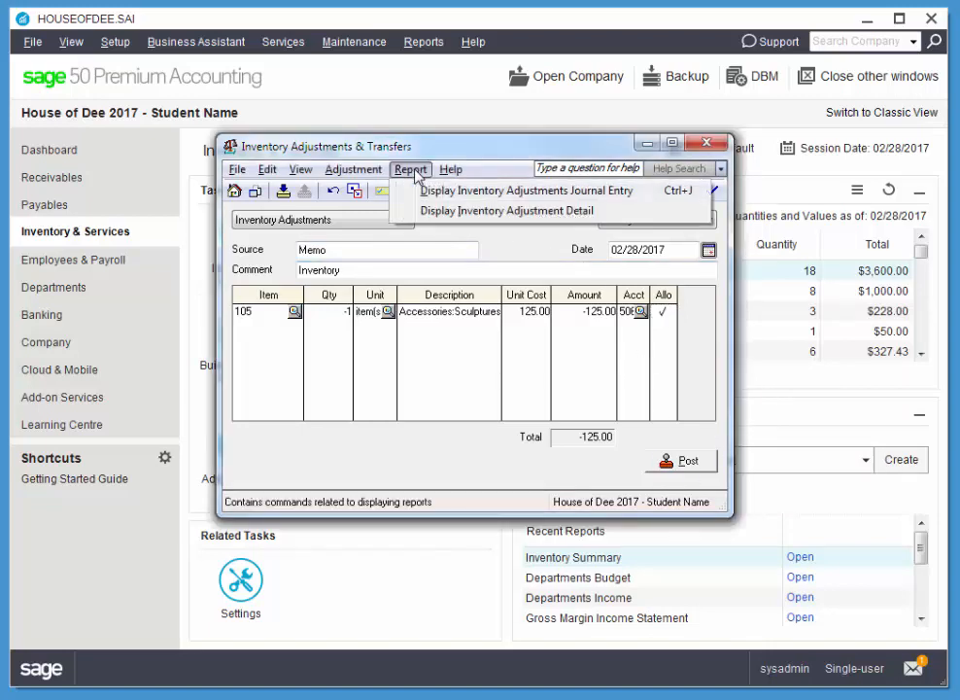
{"action": "left_click", "coordinate": [475, 193]}
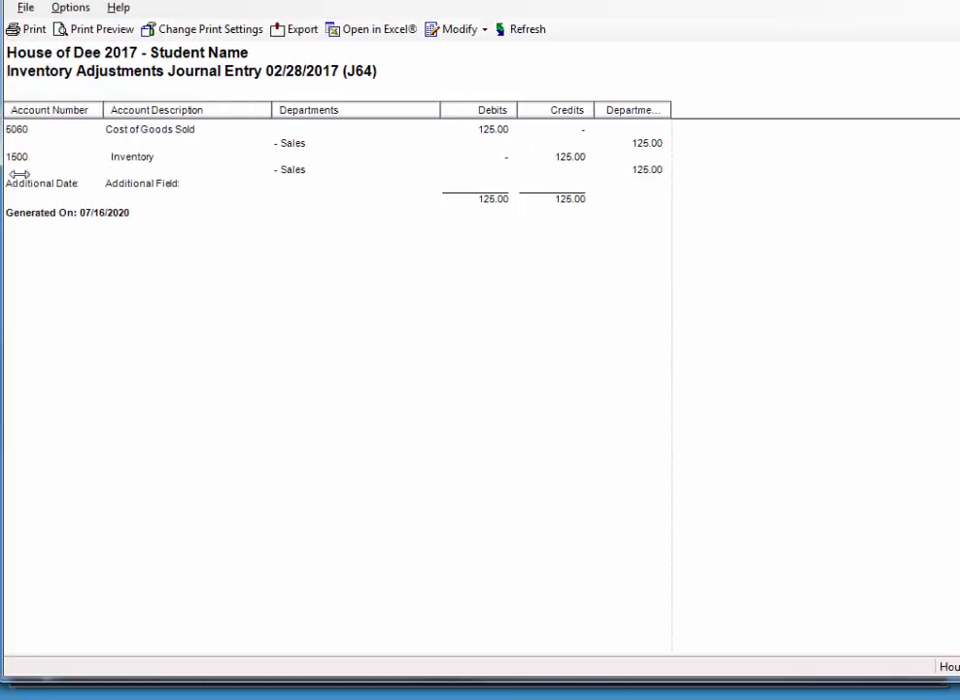
{"action": "left_click_drag", "start_coordinate": [234, 2], "coordinate": [234, 44]}
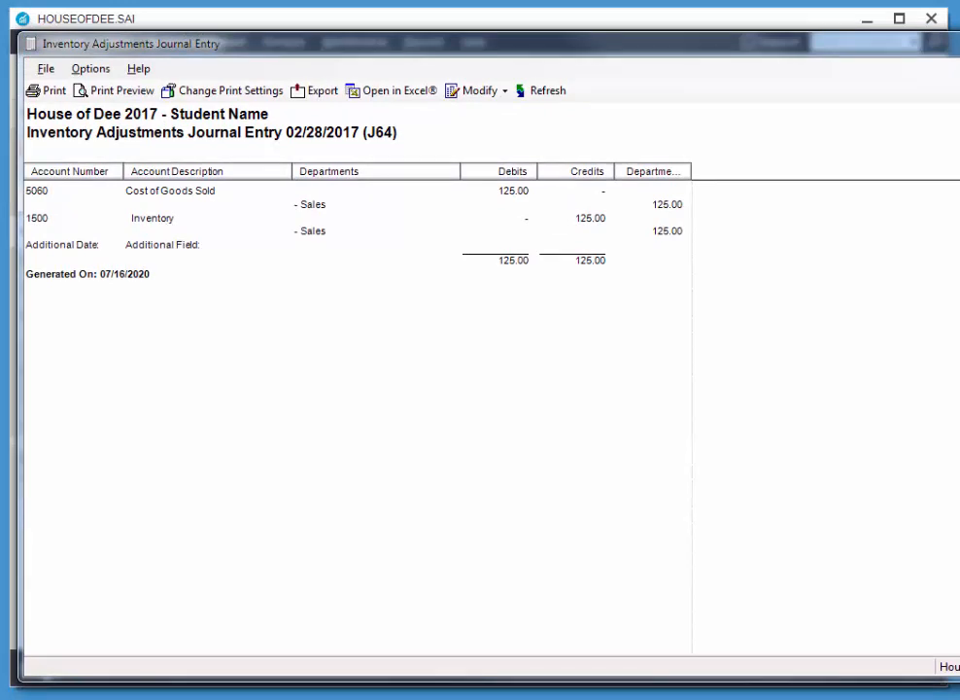
{"action": "key", "text": "alt+F4"}
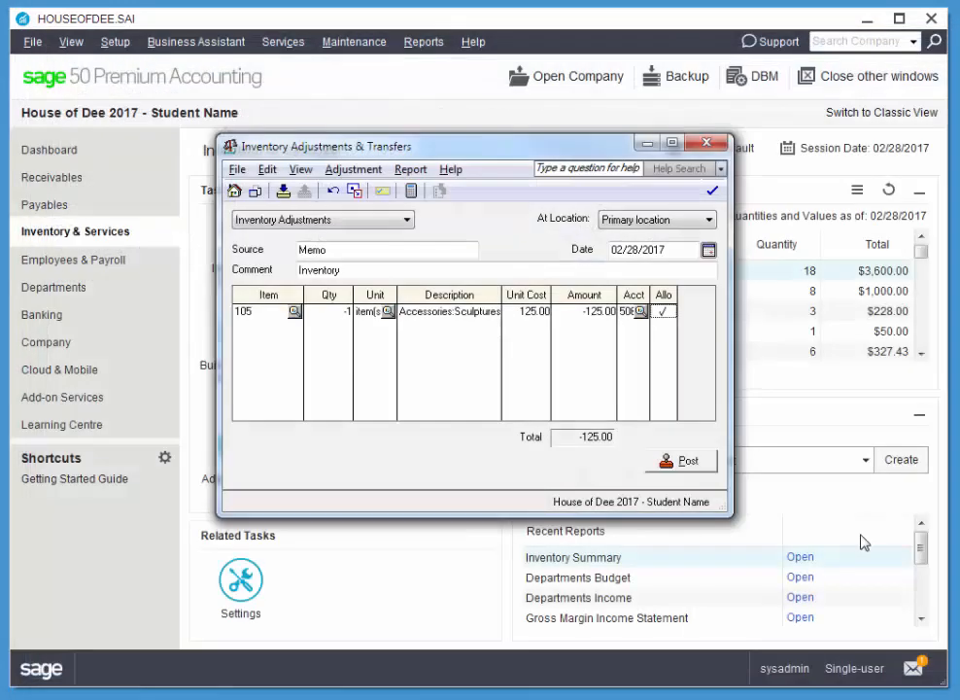
Post the inventory adjustment and close the Inventory Adjustments & Transfers window.
{"action": "left_click", "coordinate": [685, 463]}
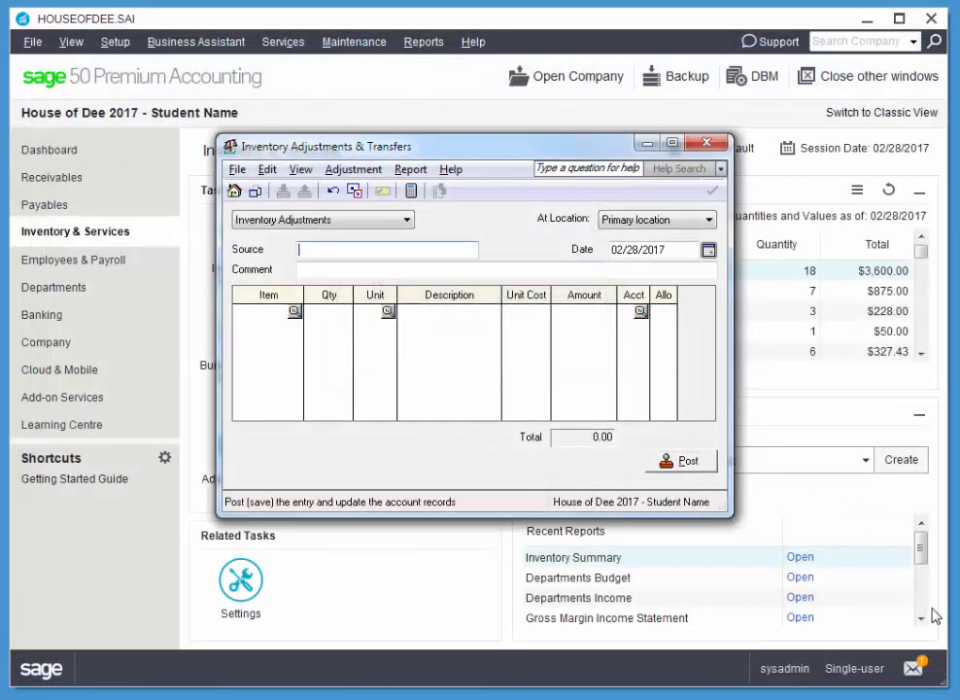
{"action": "left_click", "coordinate": [707, 143]}
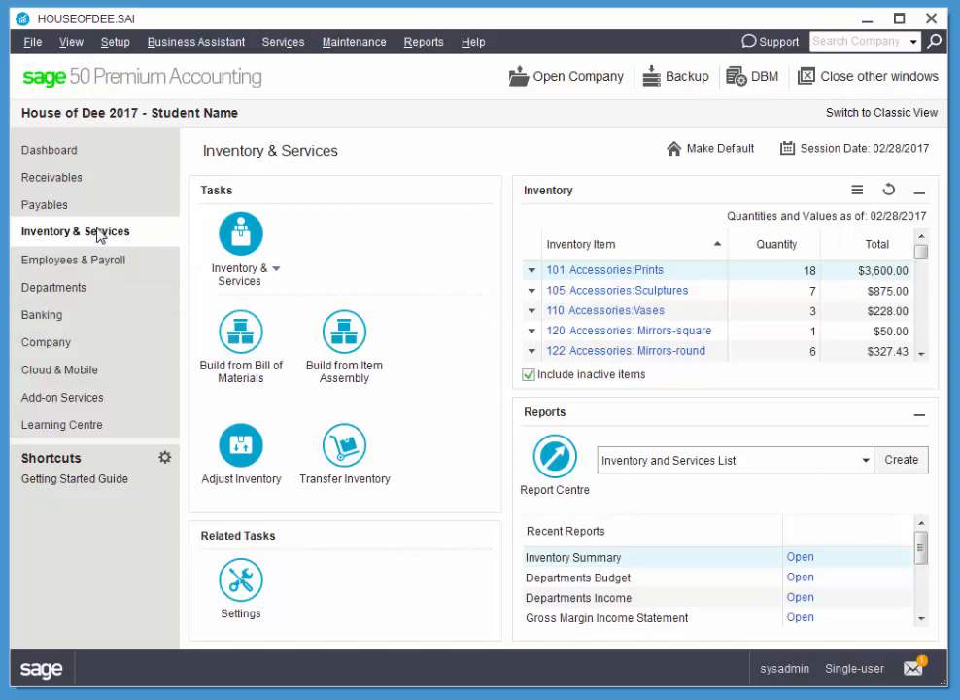
Start a new Inventory & Services record with item number 1-100 and set its type to Inventory.
{"action": "left_click", "coordinate": [275, 269]}
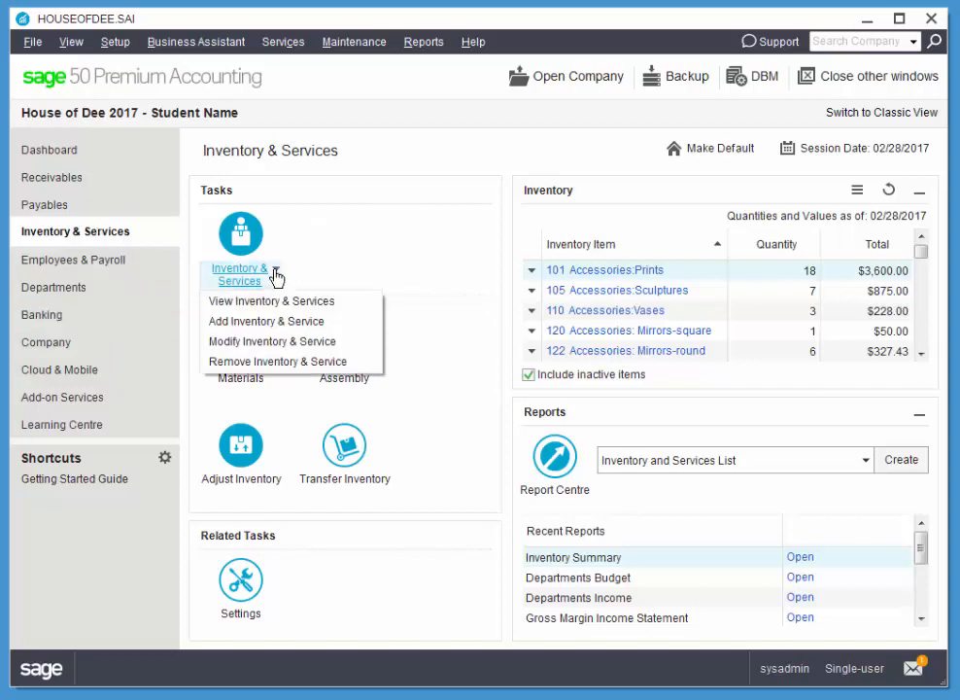
{"action": "left_click", "coordinate": [277, 321]}
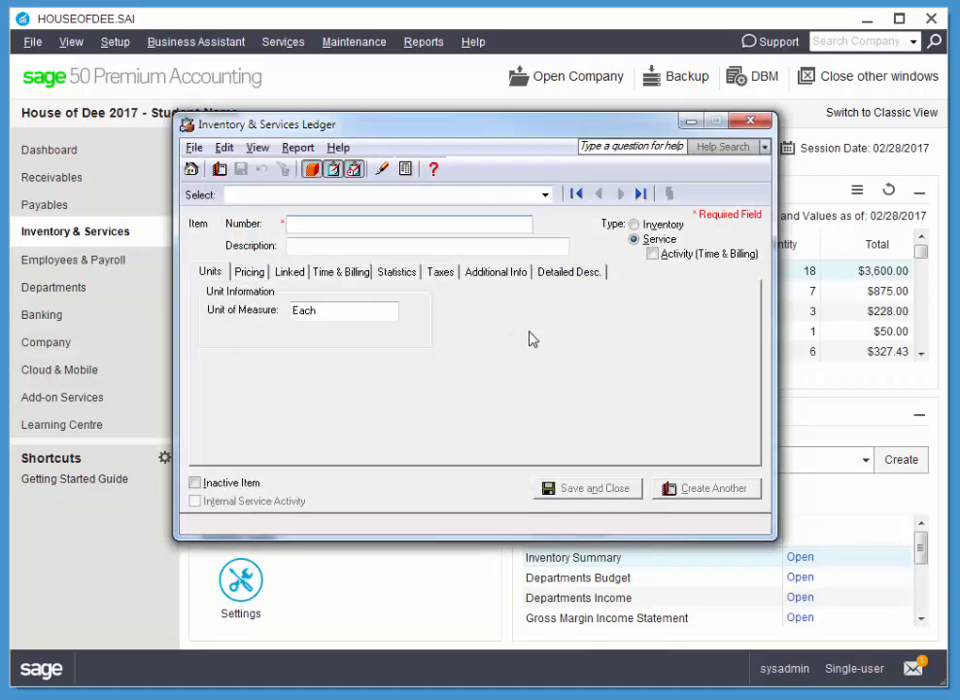
{"action": "left_click", "coordinate": [444, 222]}
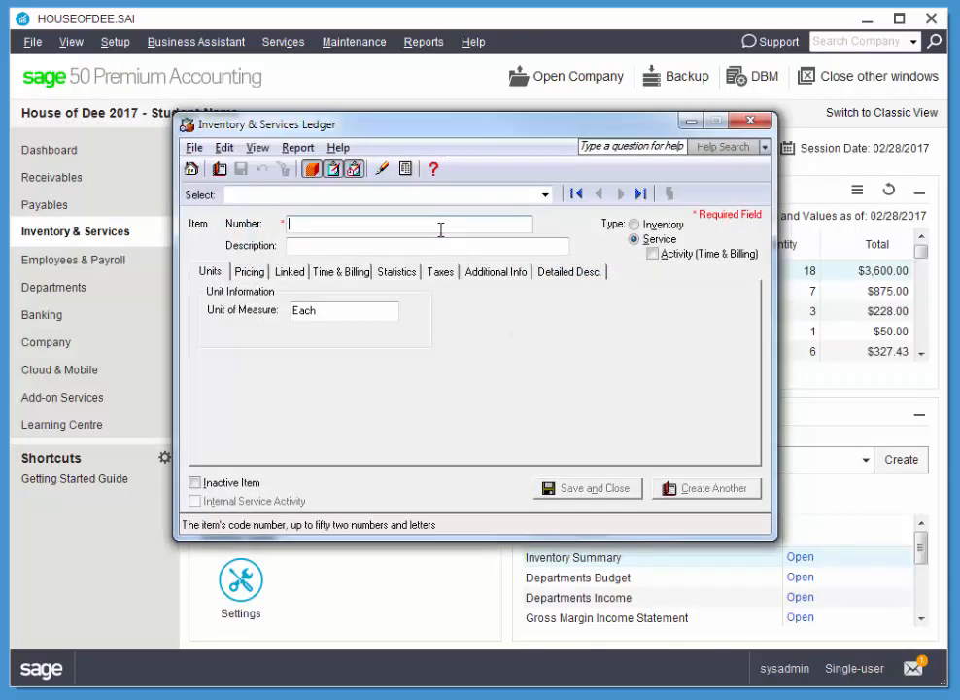
{"action": "type", "text": "1"}
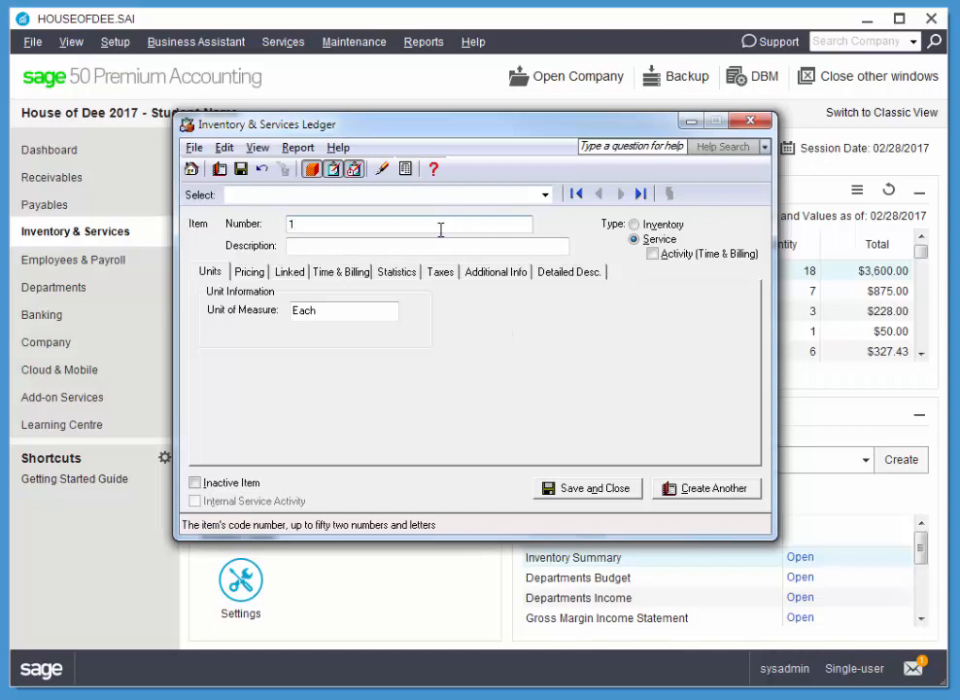
{"action": "type", "text": "-100"}
{"action": "key", "text": "Tab"}
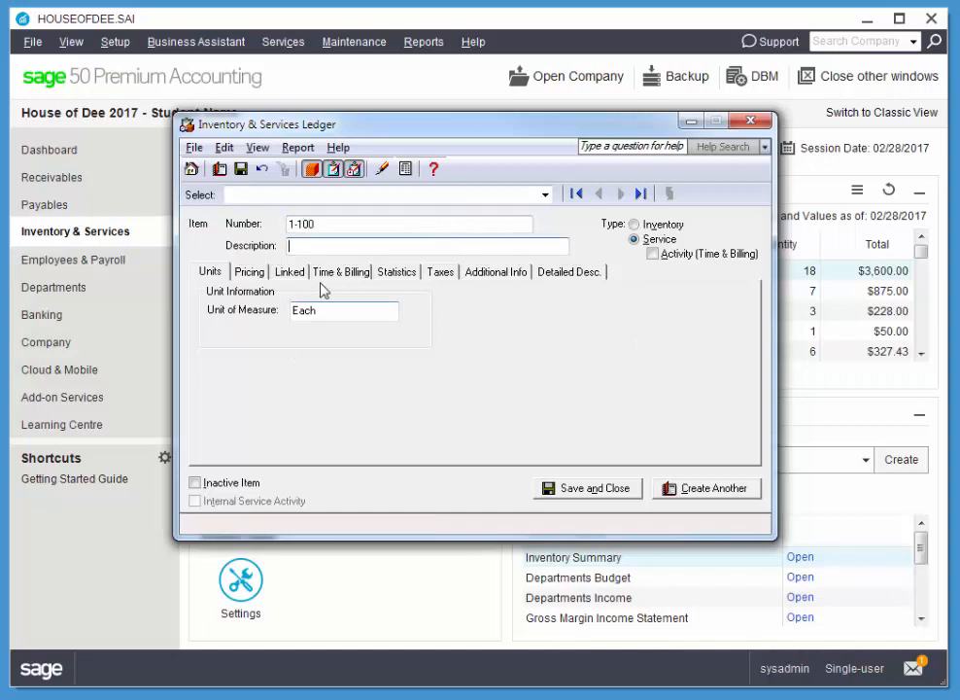
{"action": "left_click", "coordinate": [634, 224]}
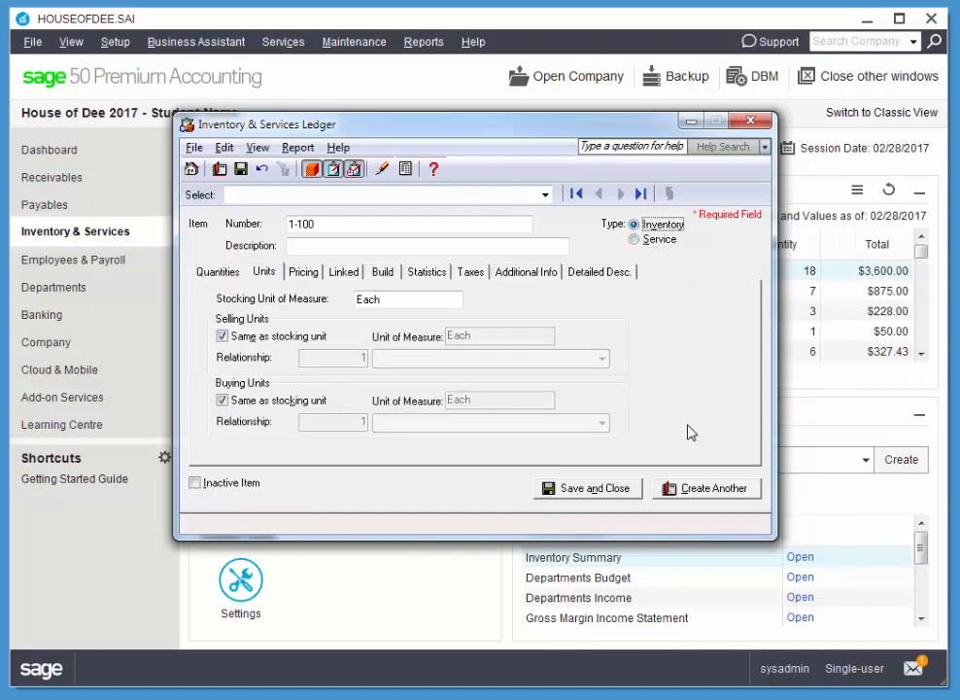
Check the item's quantities and units, and set its Regular price per selling unit to 1,499.
{"action": "left_click", "coordinate": [216, 272]}
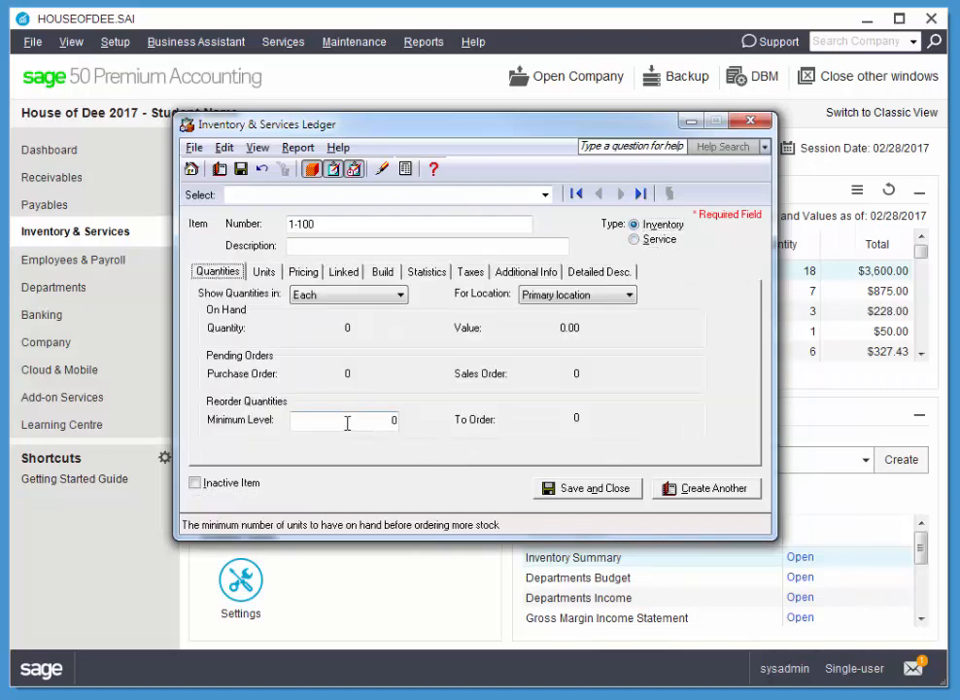
{"action": "left_click", "coordinate": [266, 273]}
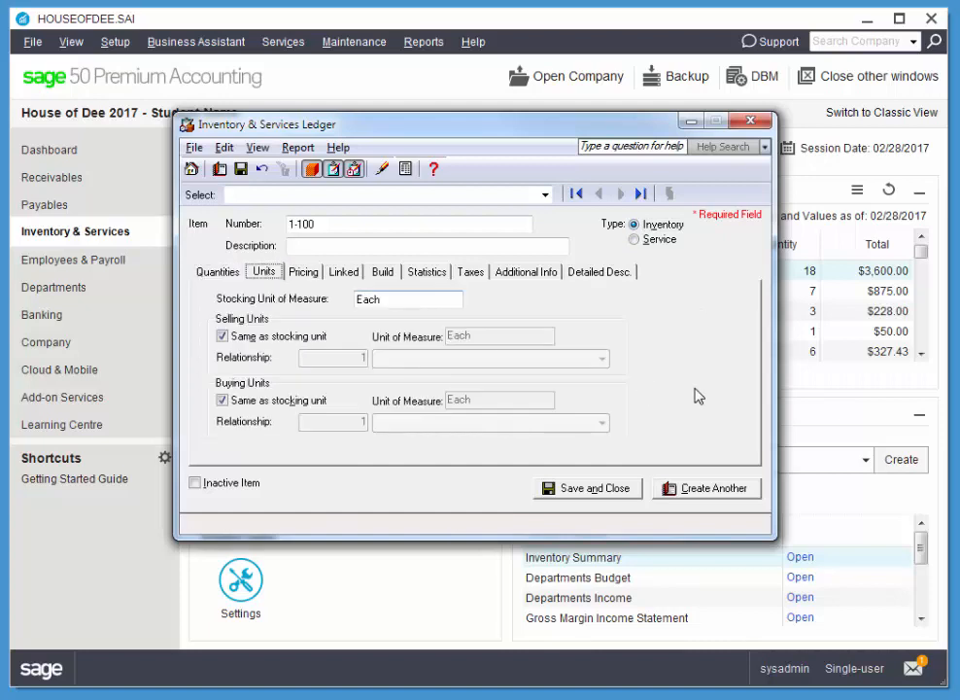
{"action": "left_click", "coordinate": [305, 272]}
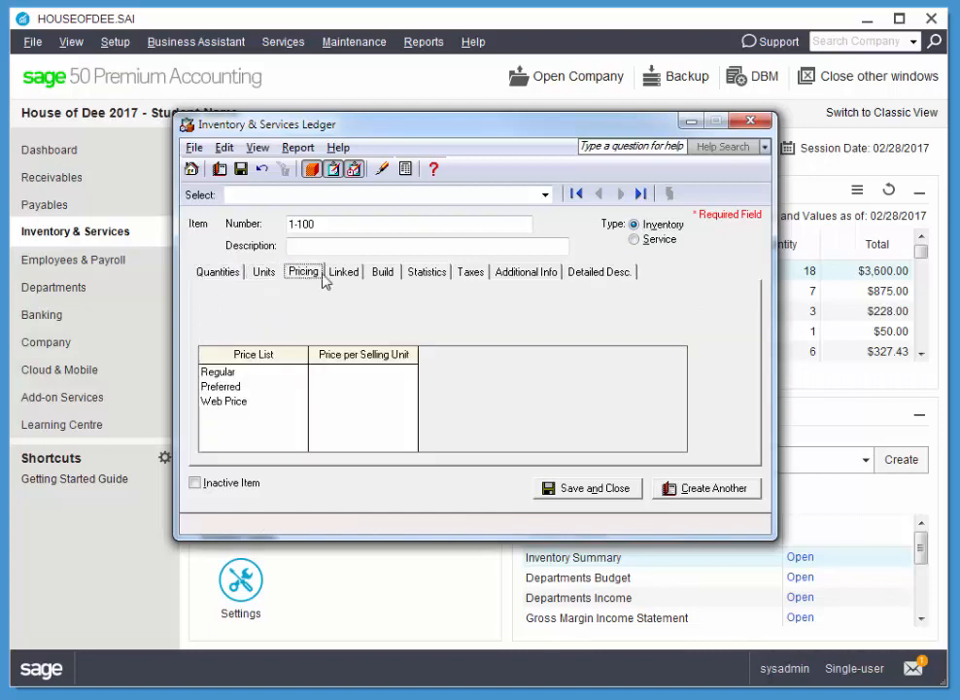
{"action": "left_click", "coordinate": [393, 375]}
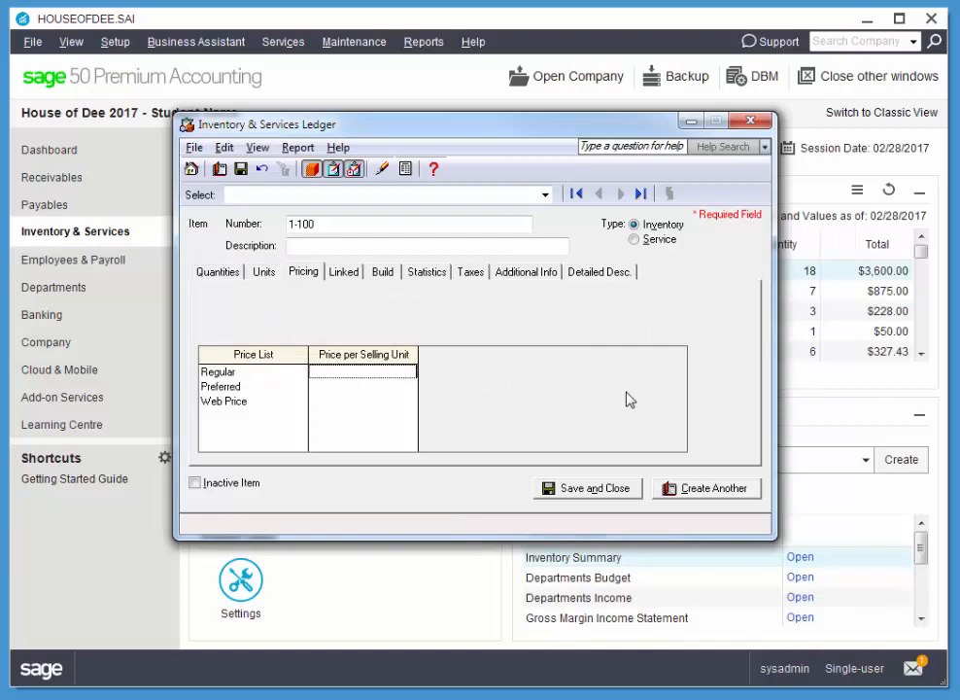
{"action": "type", "text": "1499"}
{"action": "key", "text": "Tab"}
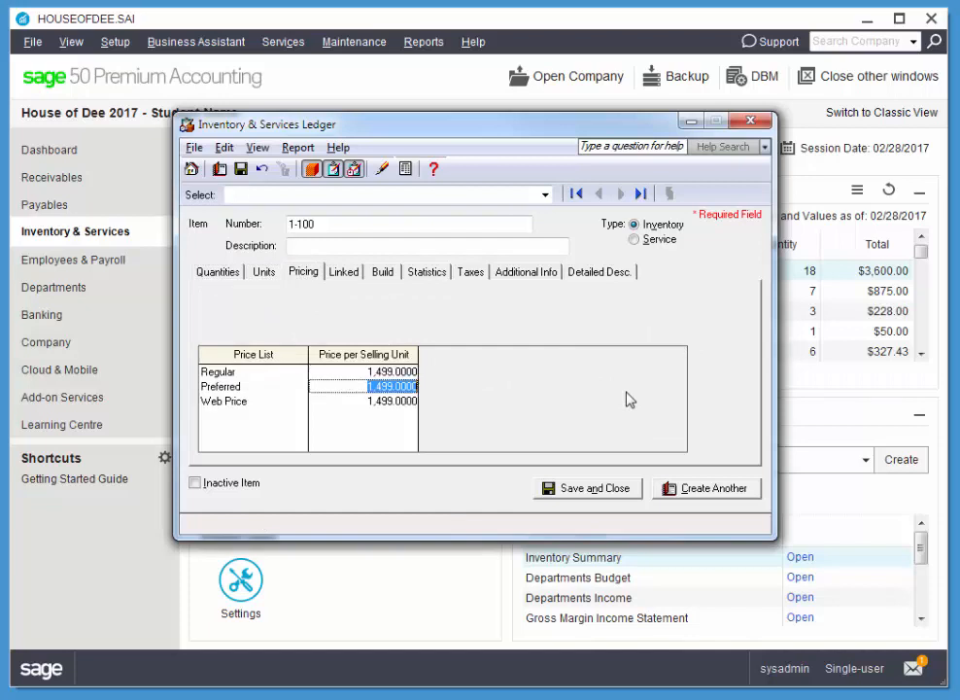
Link the item to asset account 1500 Inventory, revenue 4020 Revenue from Sales, COGS 5060 Cost of Goods Sold and variance 5070 Inventory Variance.
{"action": "left_click", "coordinate": [343, 271]}
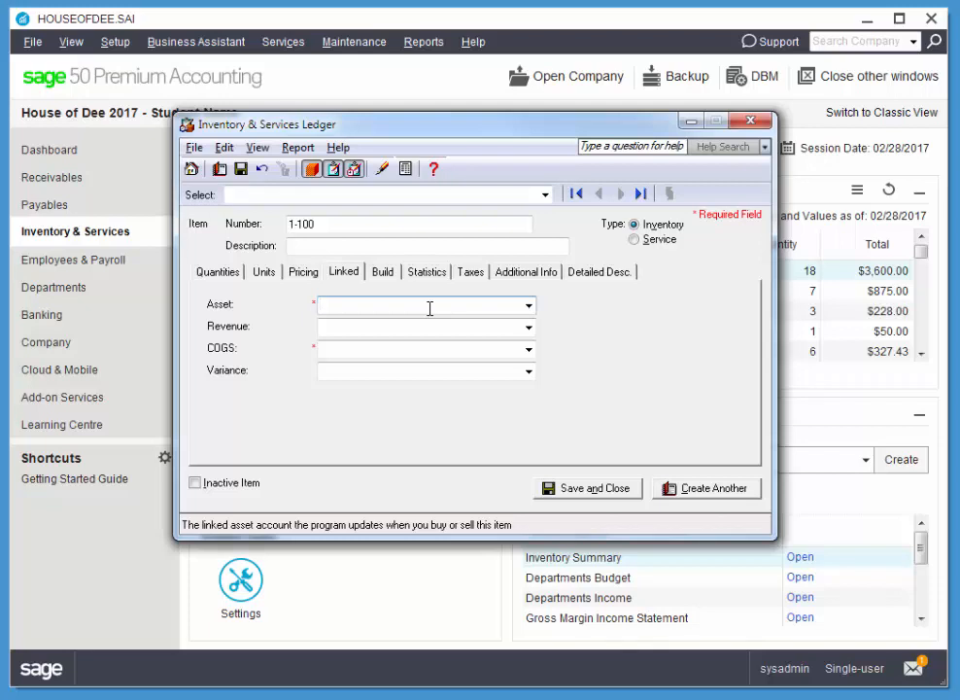
{"action": "type", "text": "1500"}
{"action": "key", "text": "Tab"}
{"action": "type", "text": "4"}
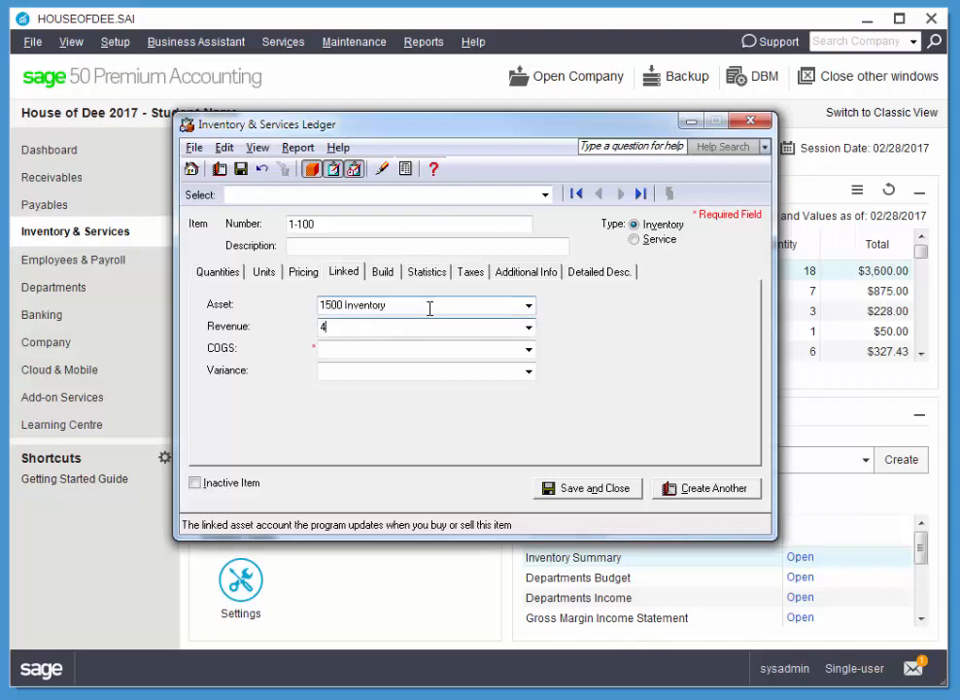
{"action": "type", "text": "020"}
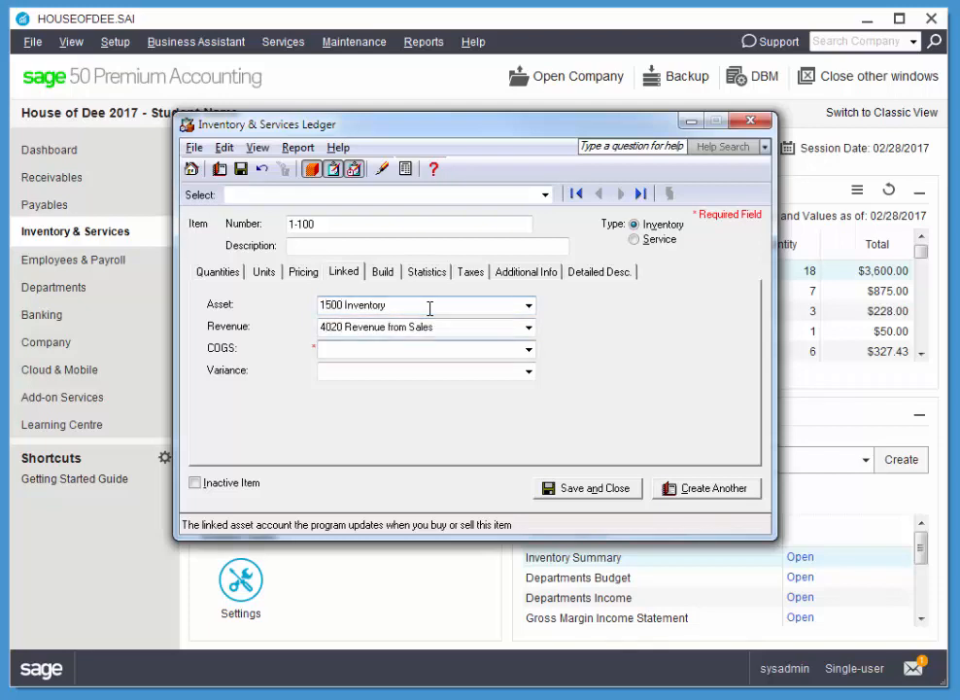
{"action": "type", "text": "5060"}
{"action": "key", "text": "Tab"}
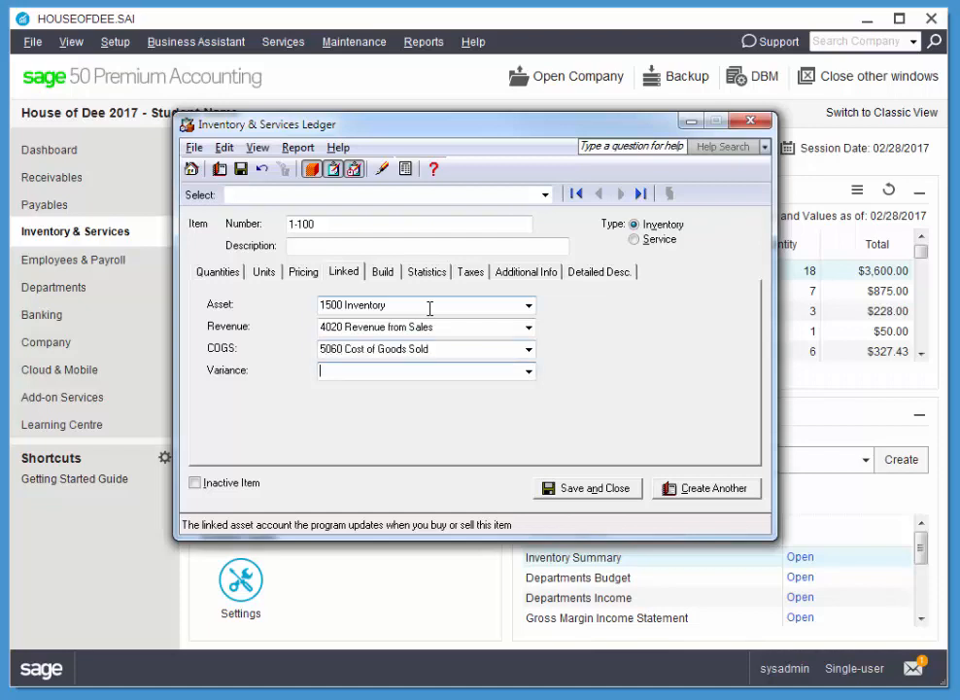
{"action": "type", "text": "5070"}
{"action": "key", "text": "Tab"}
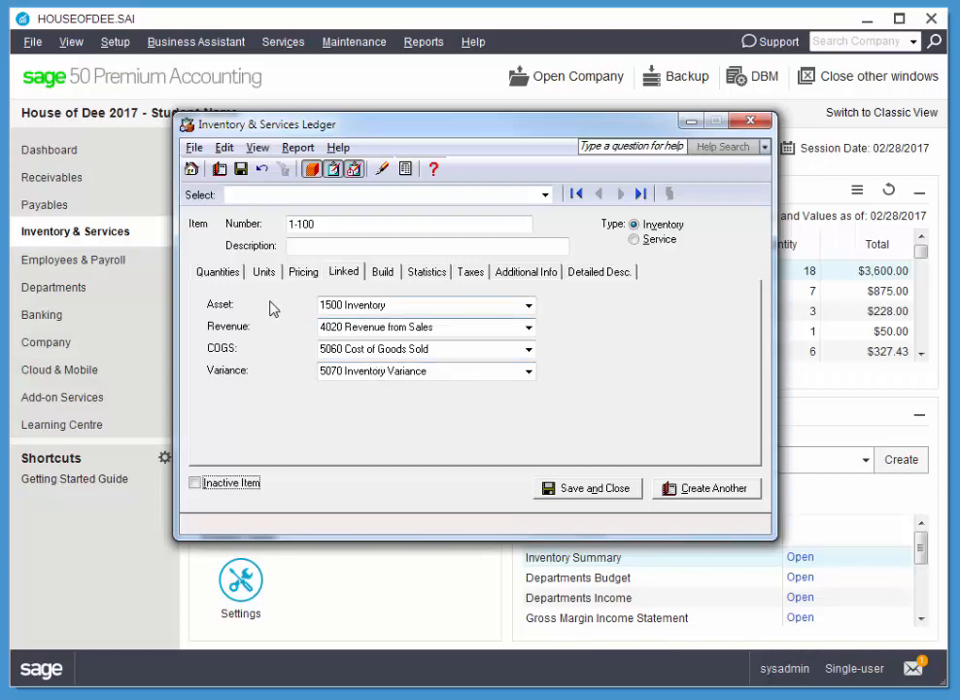
Add item 301 Chairs:Classic-armchair as a build component of item 1-100 with a quantity of 2.
{"action": "left_click", "coordinate": [382, 273]}
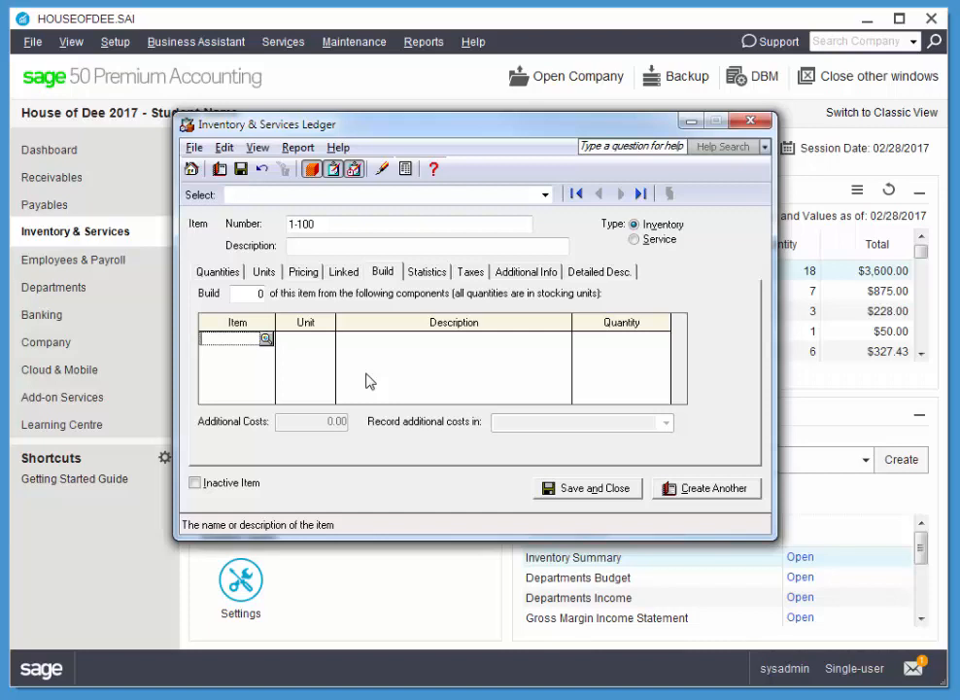
{"action": "left_click", "coordinate": [265, 338]}
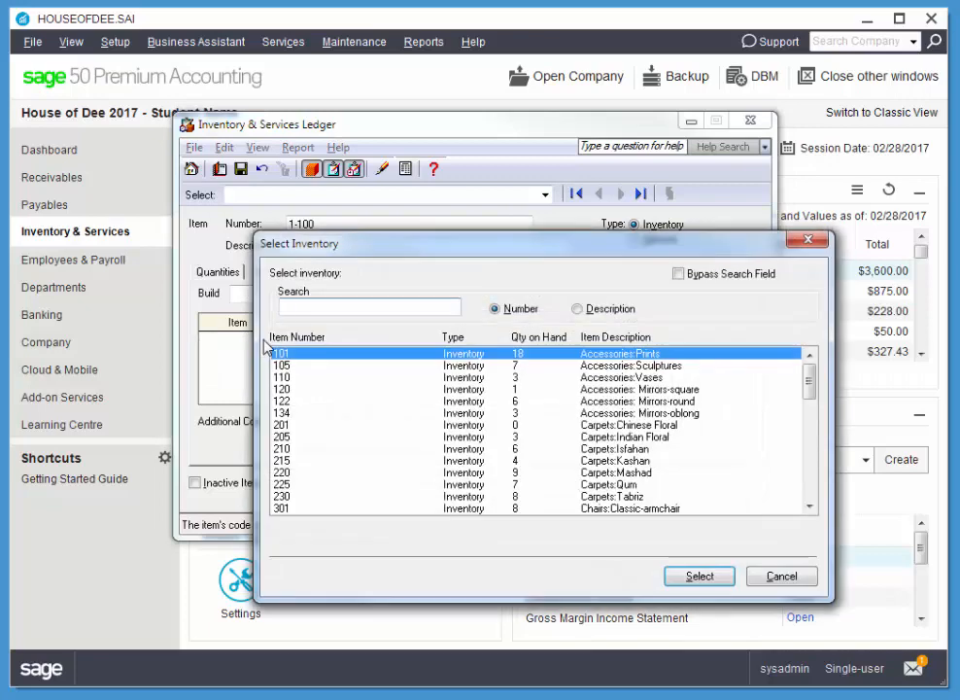
{"action": "double_click", "coordinate": [290, 508]}
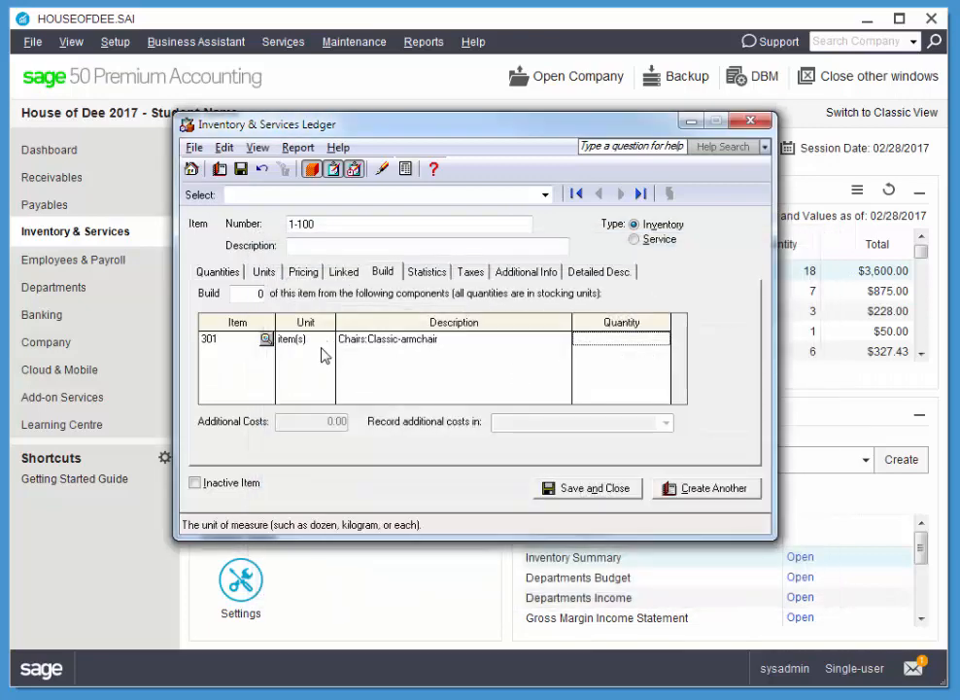
{"action": "type", "text": "2"}
{"action": "key", "text": "Tab"}
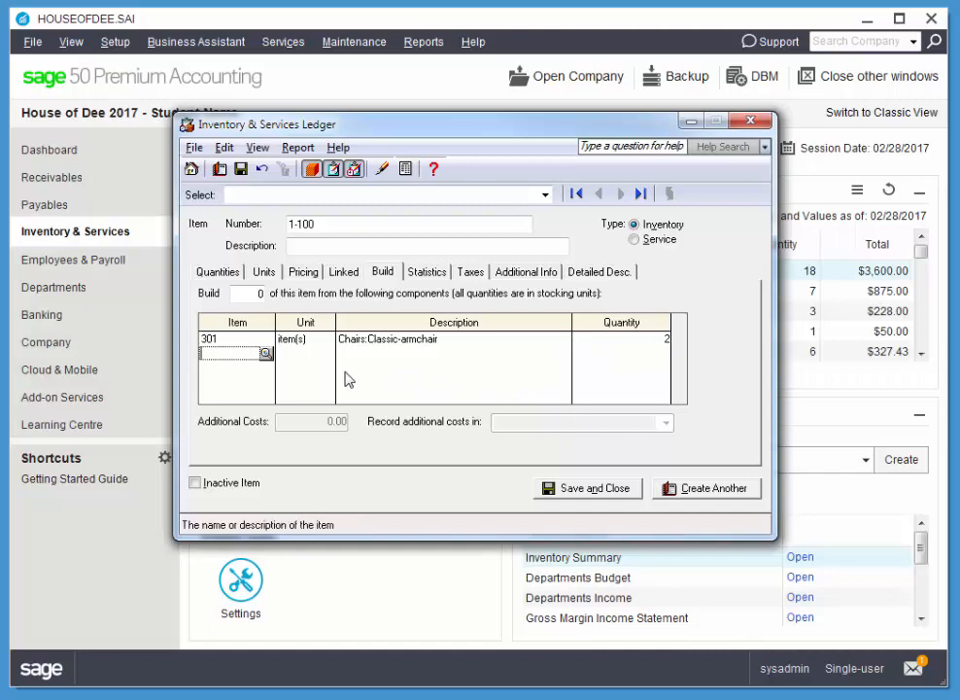
Add item 401 Lamps:Floor-brass to the build components with a quantity of 1.
{"action": "left_click", "coordinate": [265, 354]}
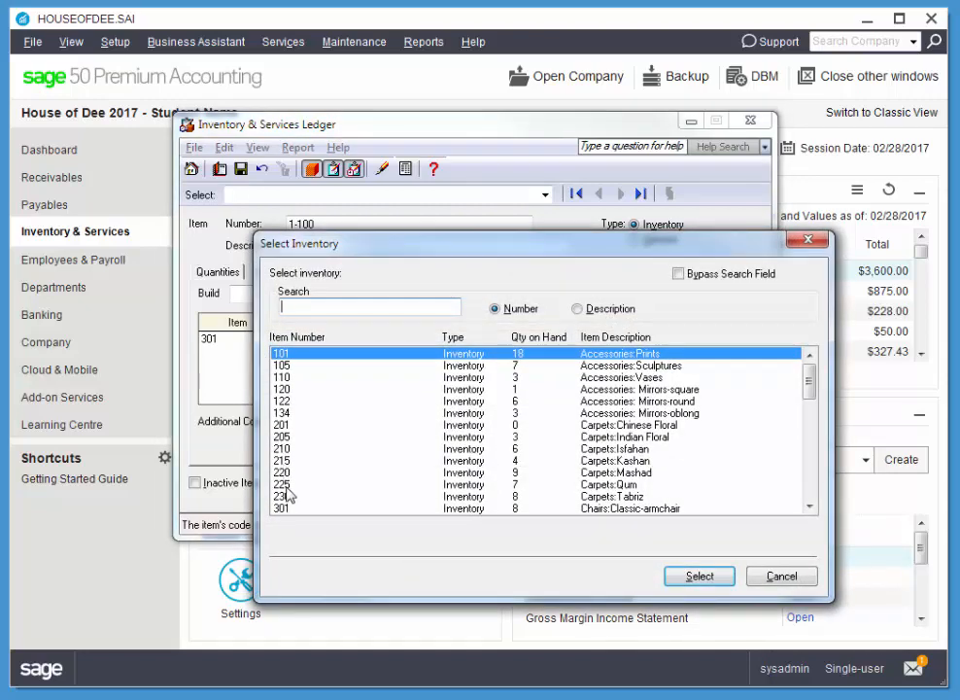
{"action": "left_click", "coordinate": [811, 507]}
{"action": "left_click", "coordinate": [811, 506]}
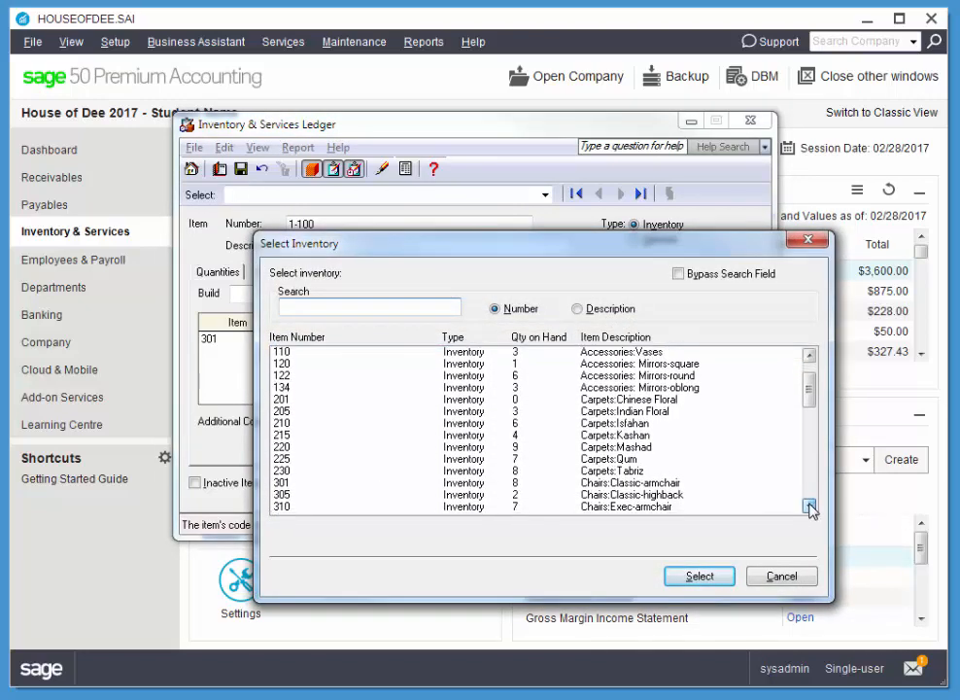
{"action": "left_click", "coordinate": [810, 507]}
{"action": "left_click", "coordinate": [811, 506]}
{"action": "left_click", "coordinate": [811, 506]}
{"action": "left_click", "coordinate": [810, 506]}
{"action": "left_click", "coordinate": [811, 506]}
{"action": "double_click", "coordinate": [292, 484]}
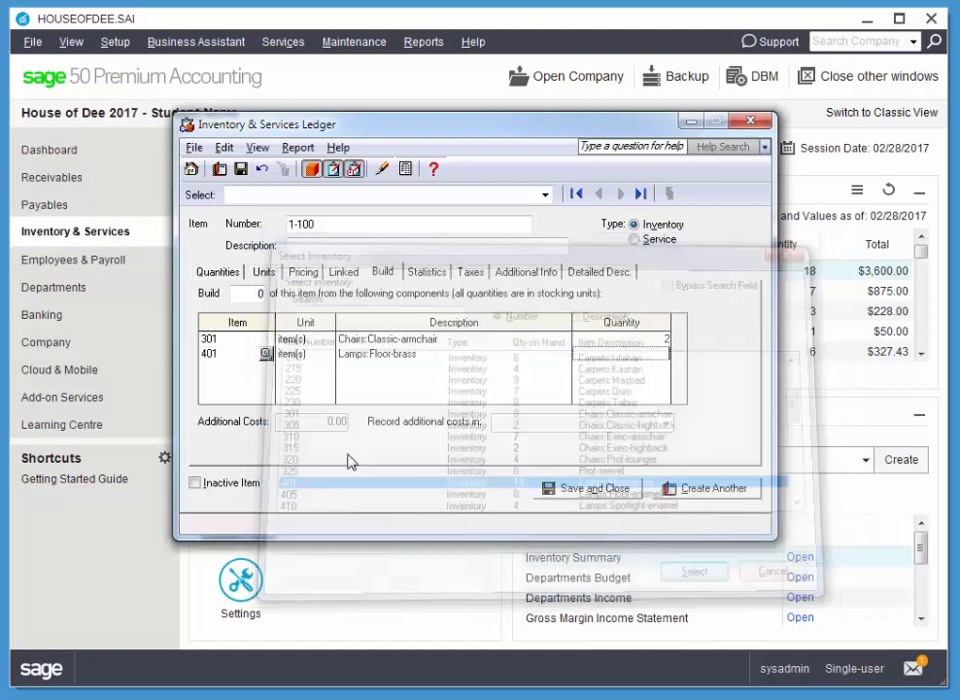
{"action": "type", "text": "1"}
{"action": "key", "text": "Tab"}
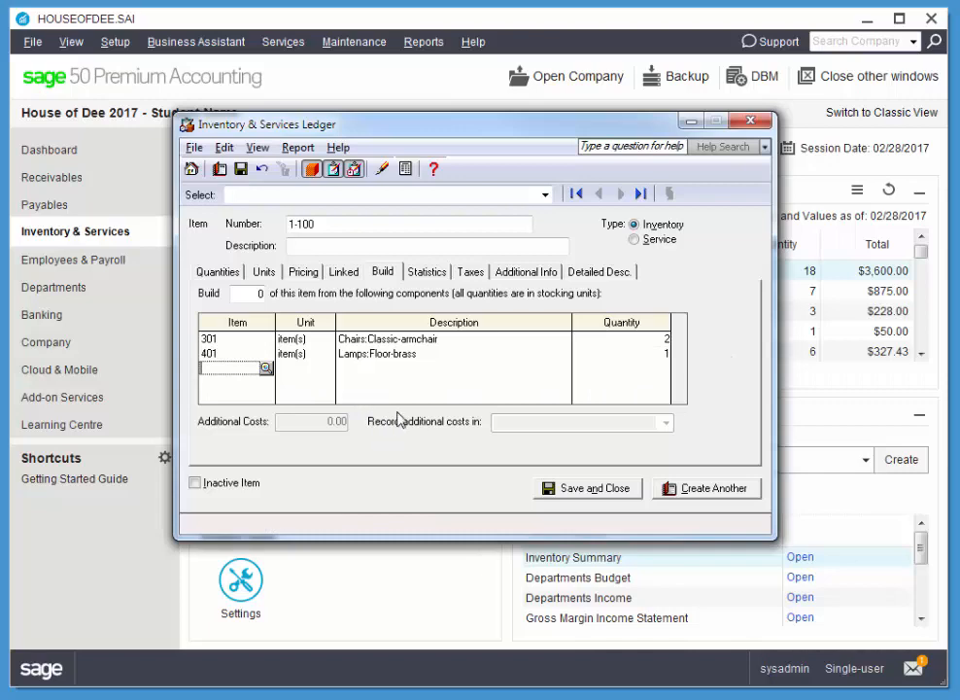
Add item 634 Tables: Glass-occasional to the build components with a quantity of 1.
{"action": "left_click", "coordinate": [265, 367]}
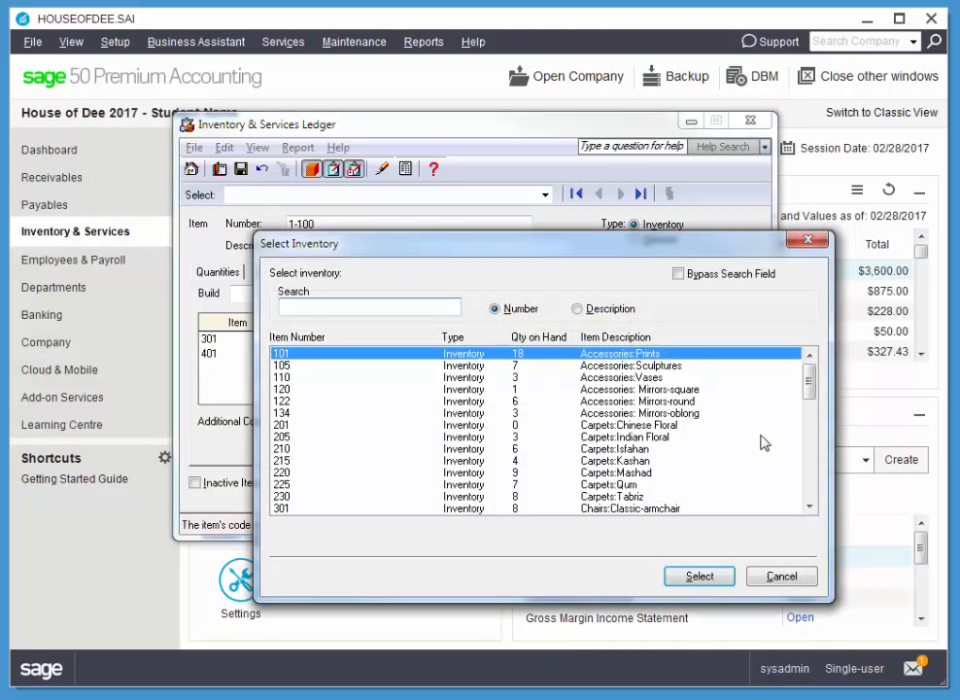
{"action": "left_click_drag", "start_coordinate": [810, 388], "coordinate": [806, 479]}
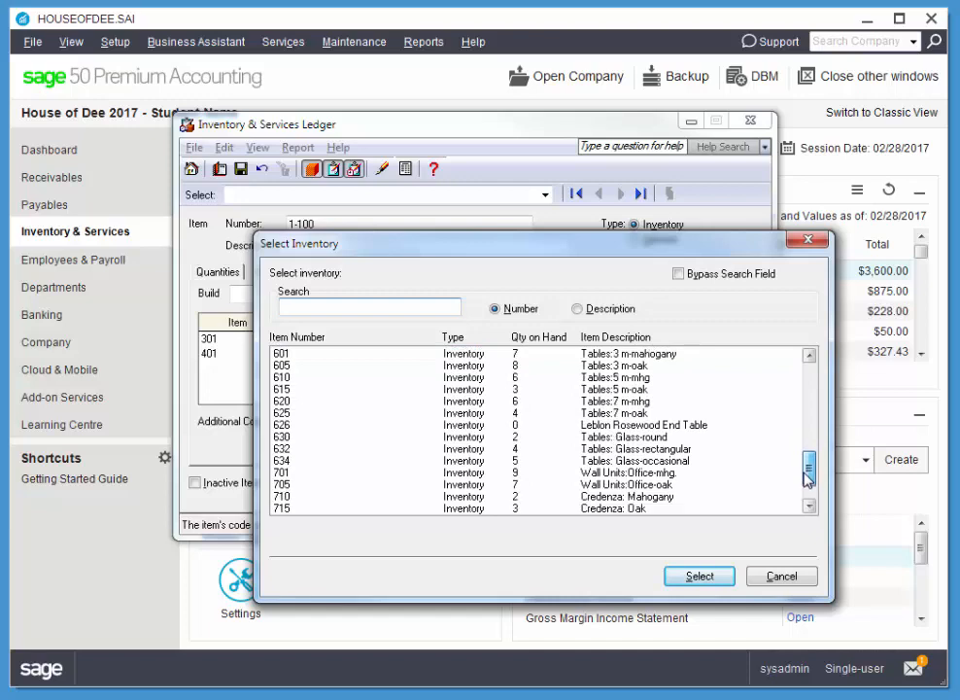
{"action": "double_click", "coordinate": [281, 461]}
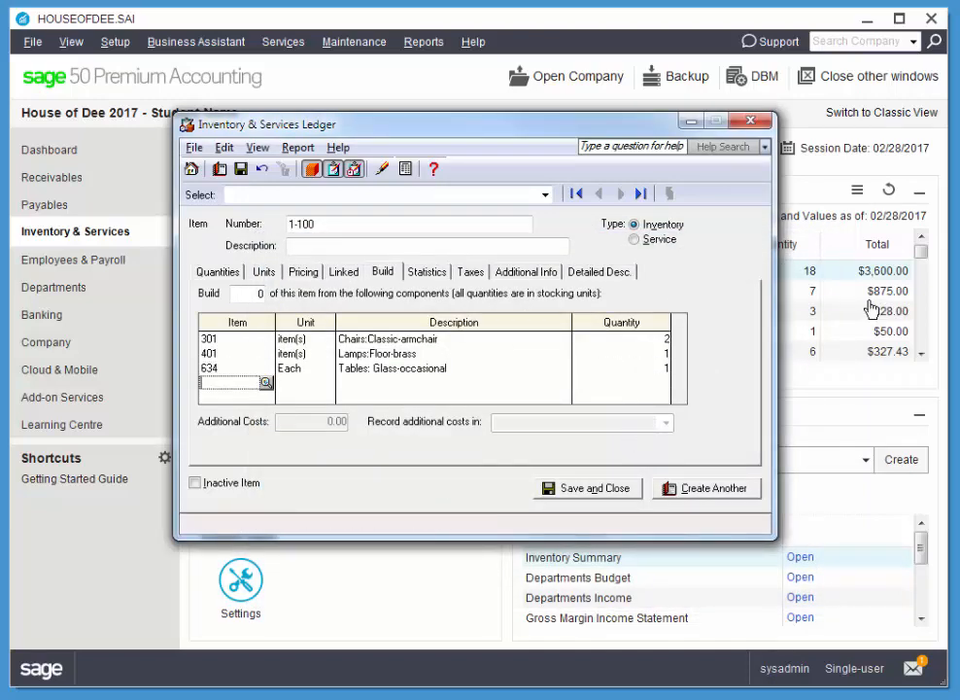
Add item 811 Partition: 66"x60"-charcoal to the build components with a quantity of 4.
{"action": "left_click", "coordinate": [266, 384]}
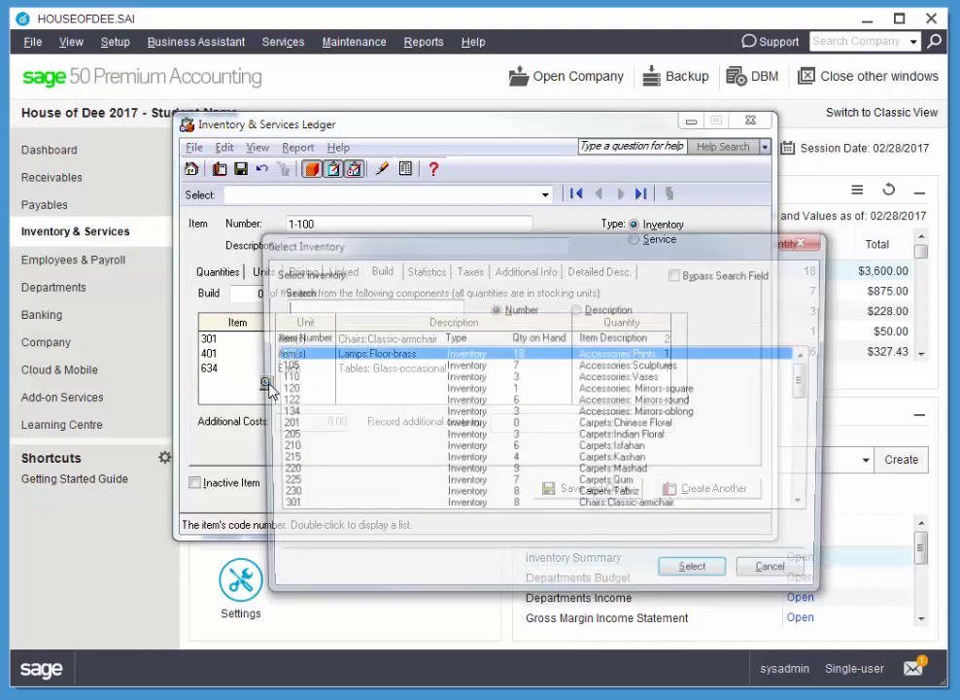
{"action": "left_click_drag", "start_coordinate": [812, 396], "coordinate": [805, 483]}
{"action": "double_click", "coordinate": [309, 495]}
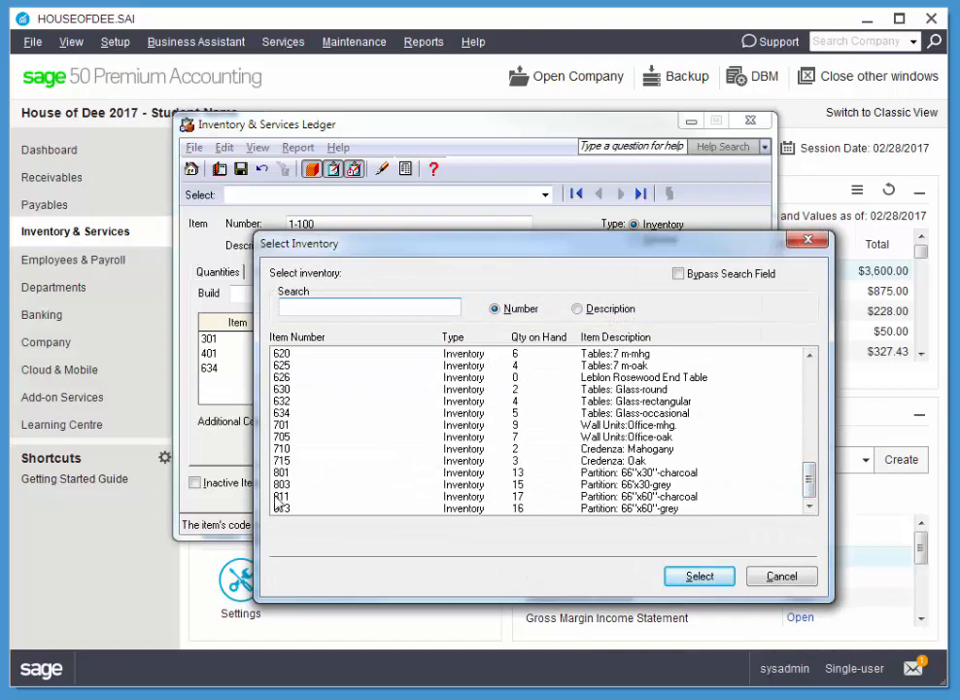
{"action": "key", "text": "Tab"}
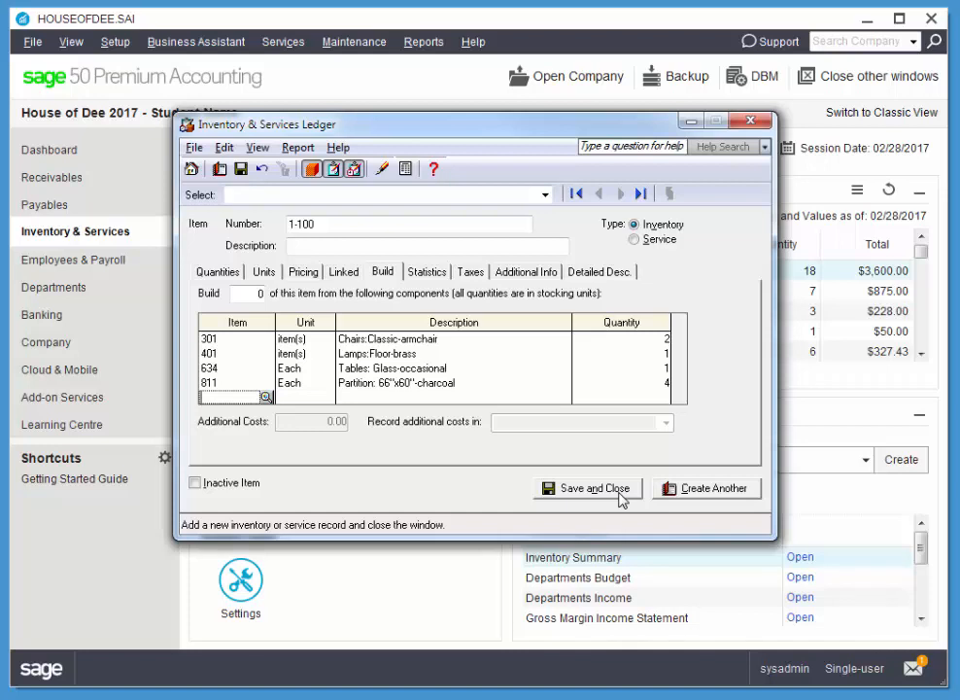
Enter "Interview Corner" as the description of item 1-100.
{"action": "left_click", "coordinate": [399, 248]}
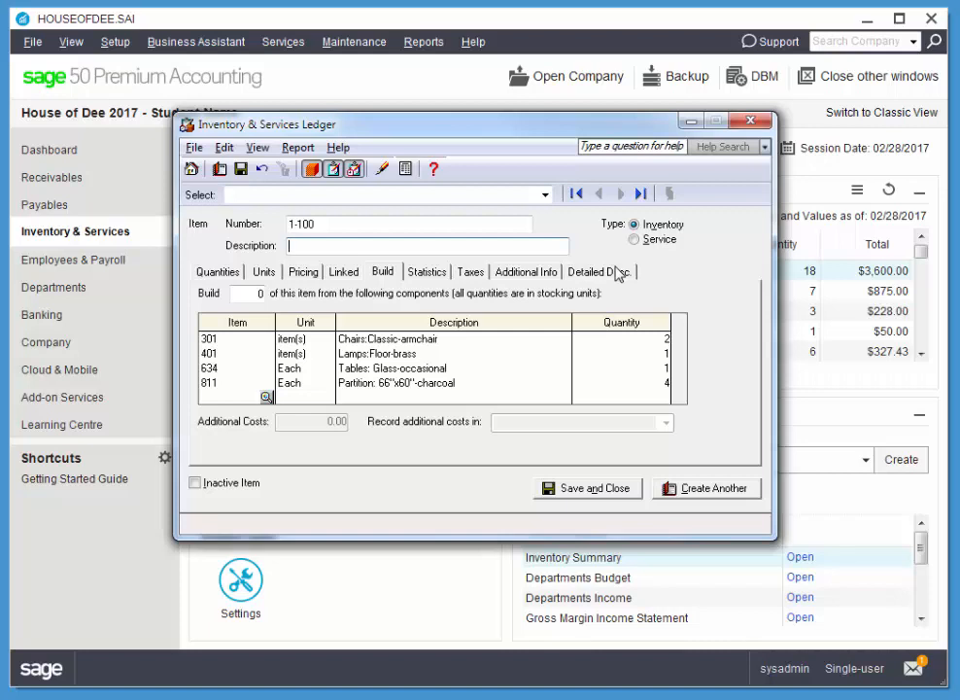
{"action": "type", "text": "Intervie"}
{"action": "type", "text": "w Center"}
{"action": "key", "text": "BackSpace"}
{"action": "key", "text": "BackSpace"}
{"action": "key", "text": "BackSpace"}
{"action": "type", "text": "er"}
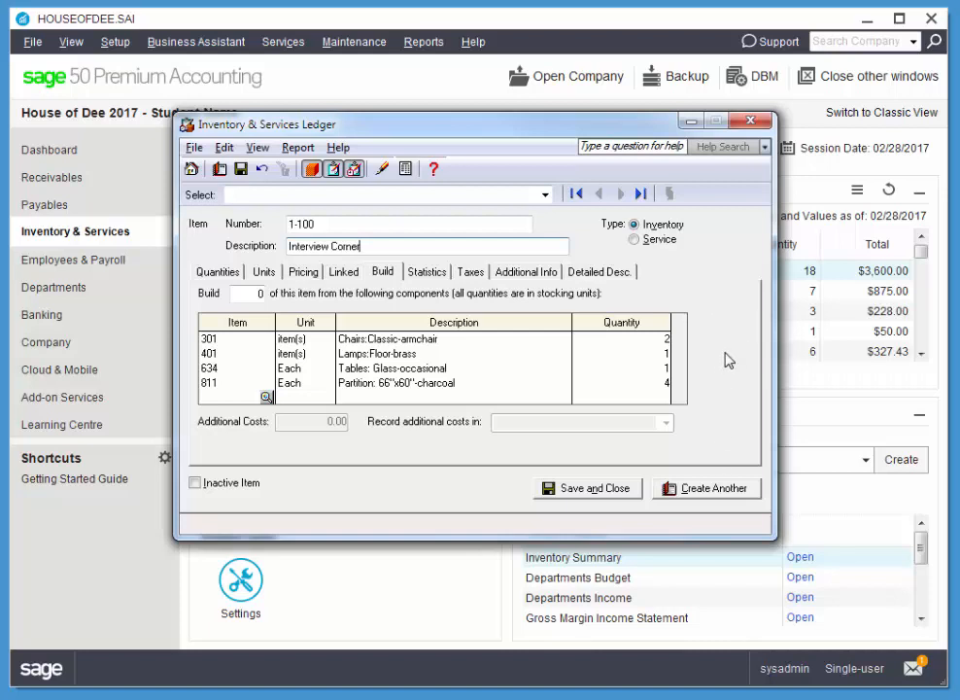
Set the build quantity of item 1-100 Interview Corner to 1 and save the new inventory record.
{"action": "left_click", "coordinate": [615, 489]}
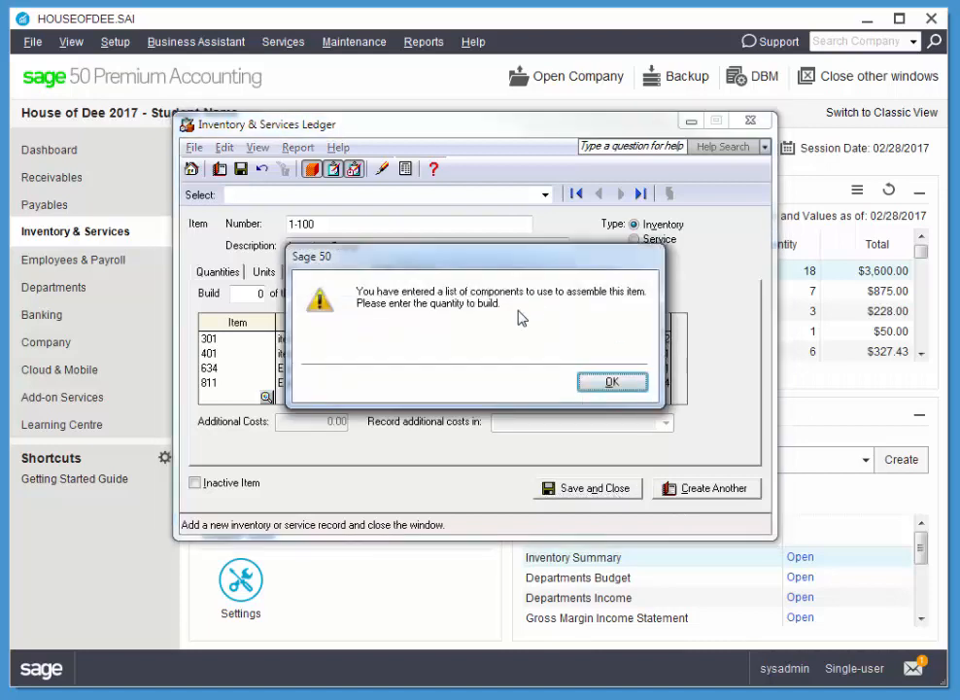
{"action": "left_click", "coordinate": [612, 381]}
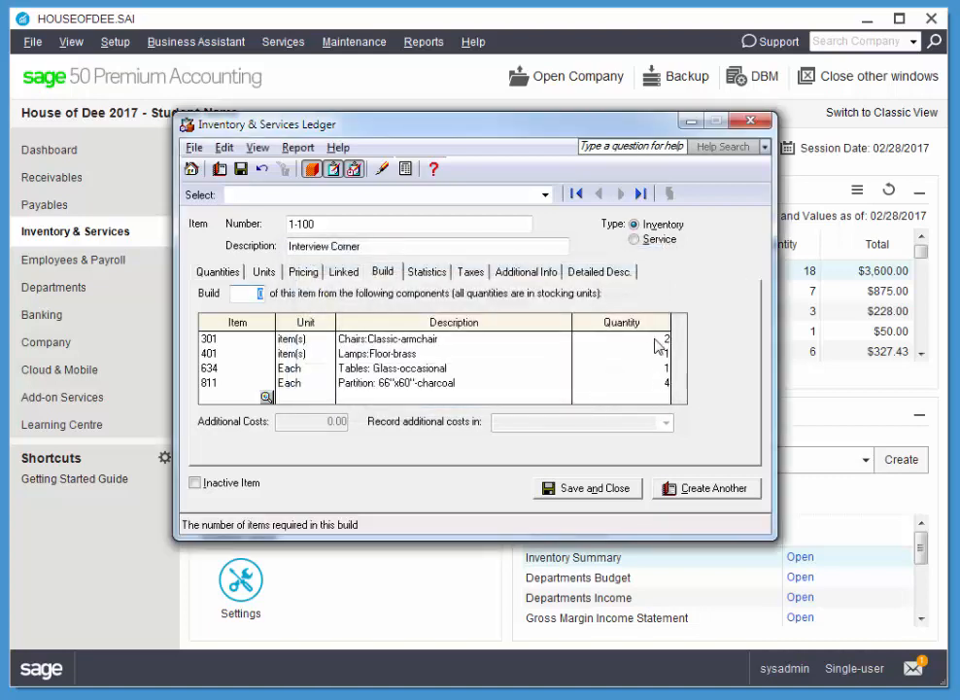
{"action": "left_click", "coordinate": [237, 297]}
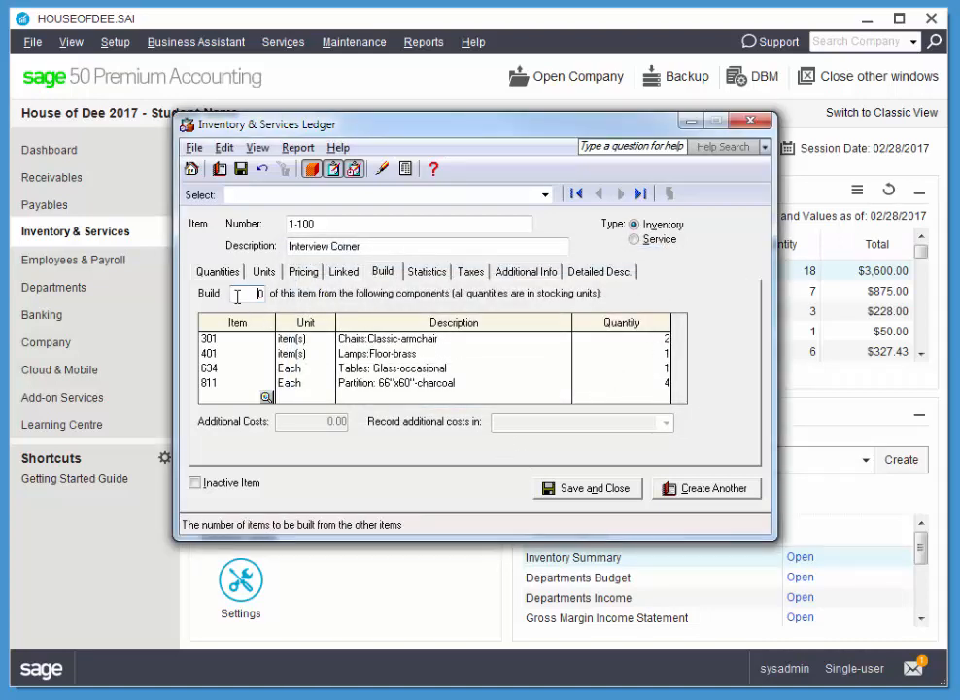
{"action": "double_click", "coordinate": [237, 296]}
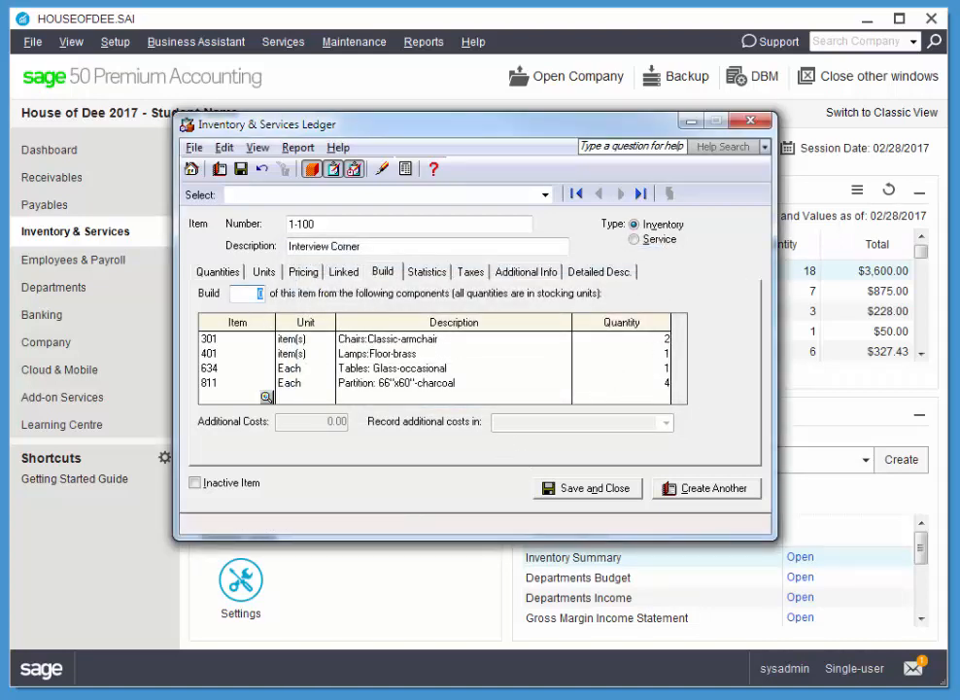
{"action": "type", "text": "1"}
{"action": "left_click", "coordinate": [606, 492]}
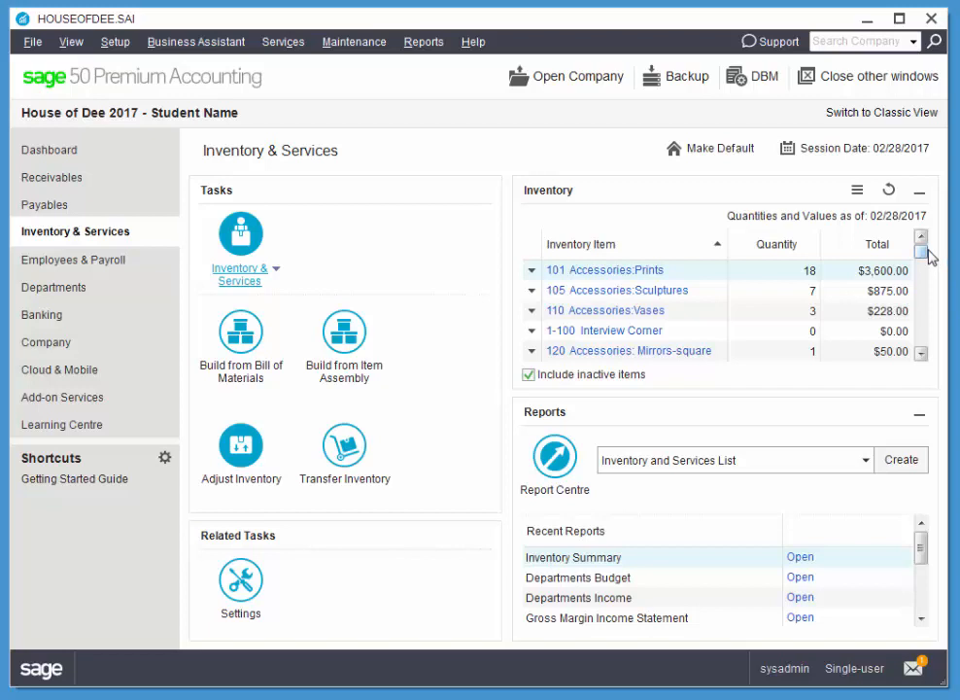
Start a build from bill of materials with source House-1 and the comment "Assemble an Interview Corner Package".
{"action": "double_click", "coordinate": [921, 352]}
{"action": "scroll", "coordinate": [923, 356], "scroll_direction": "down", "scroll_amount": 5}
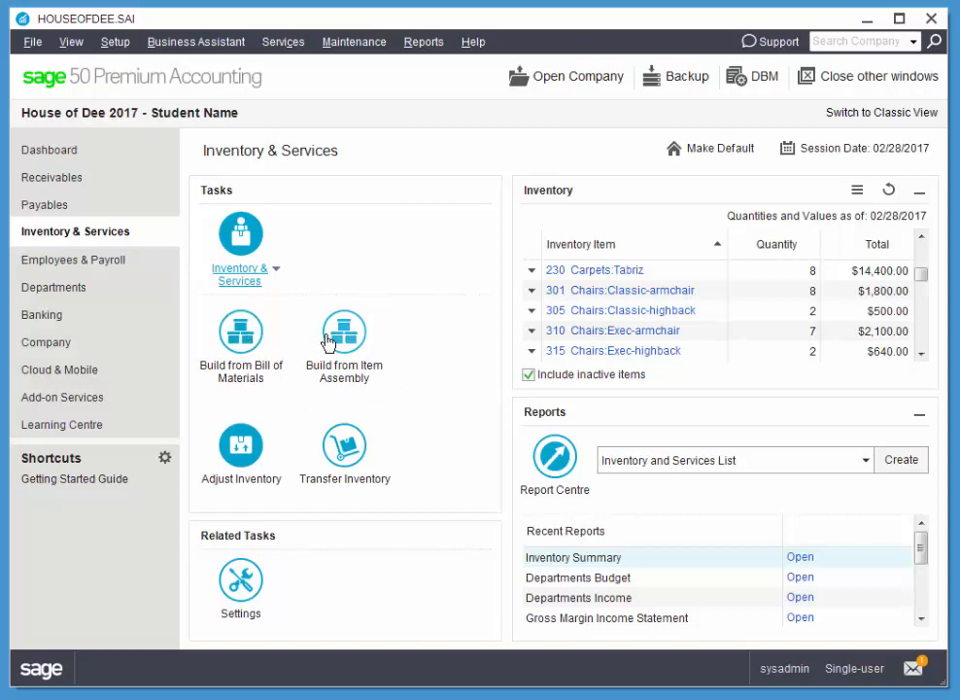
{"action": "left_click", "coordinate": [241, 338]}
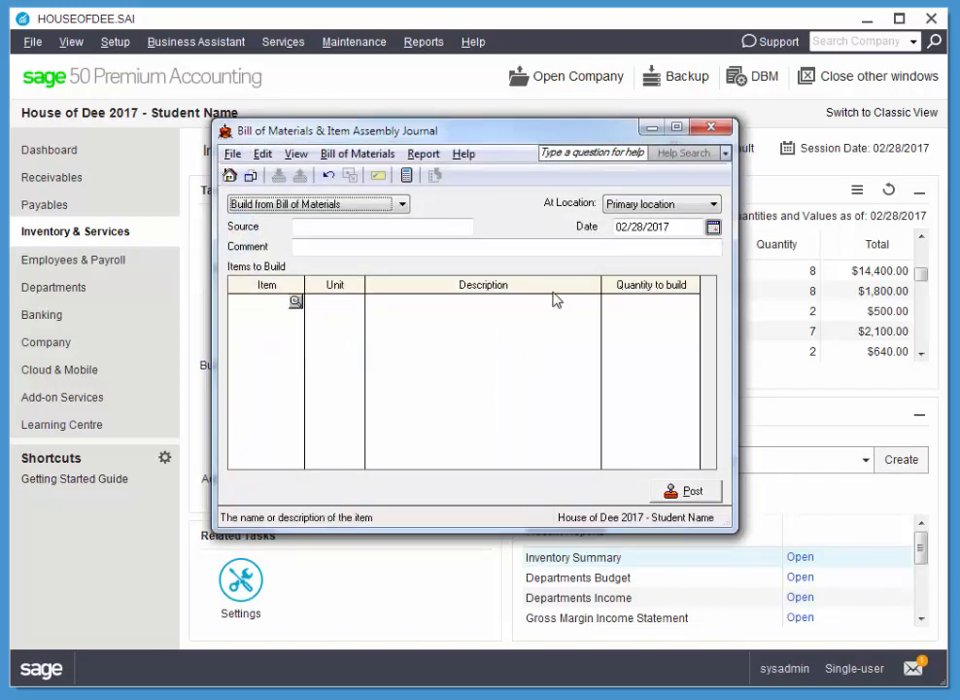
{"action": "left_click", "coordinate": [394, 230]}
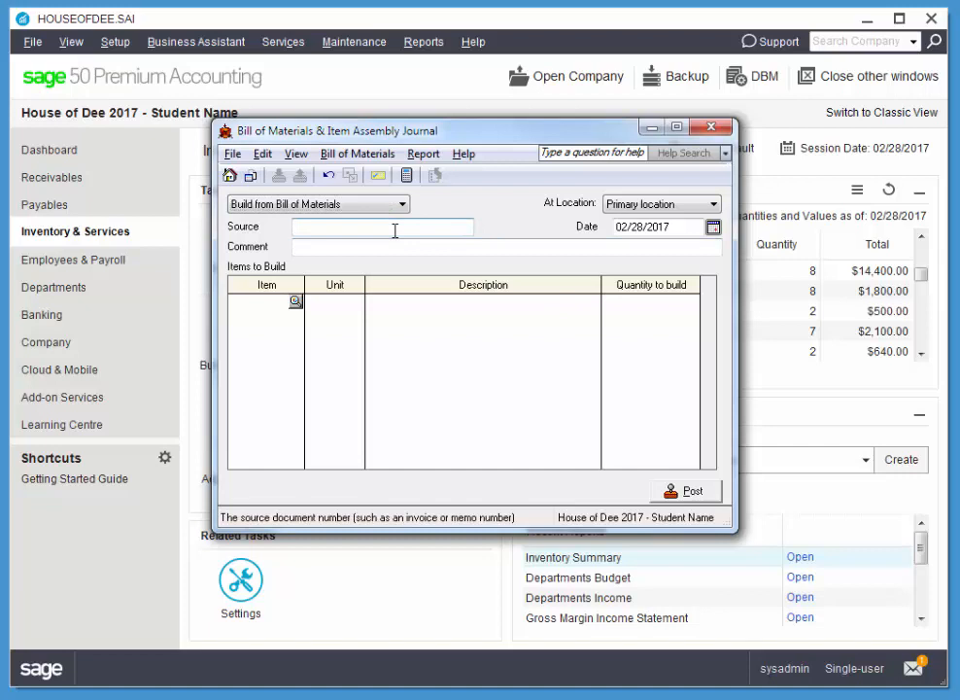
{"action": "type", "text": "House-1"}
{"action": "key", "text": "Tab"}
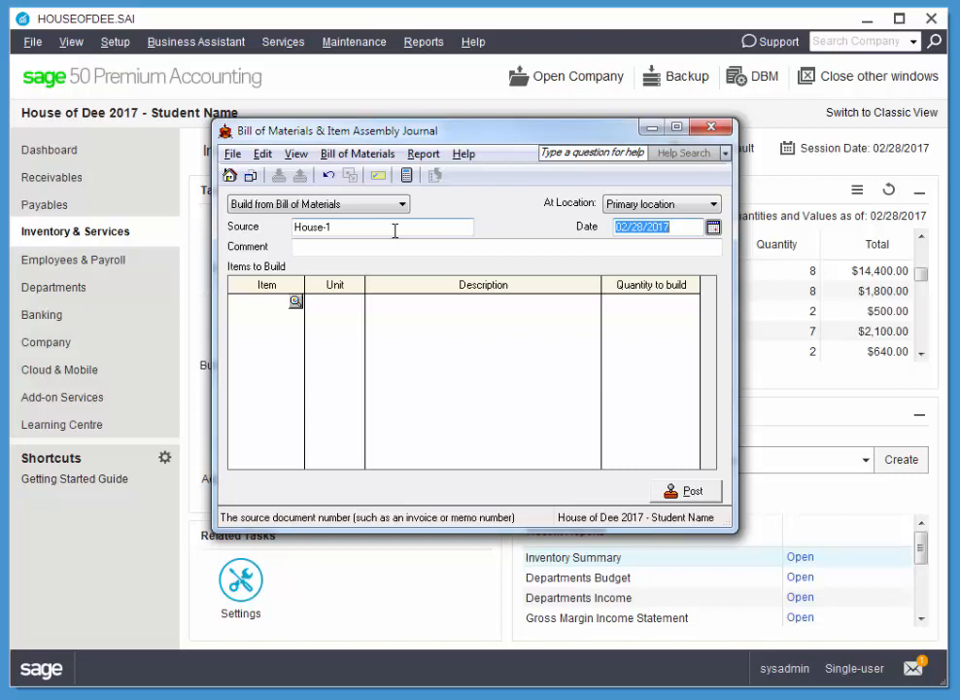
{"action": "left_click", "coordinate": [397, 251]}
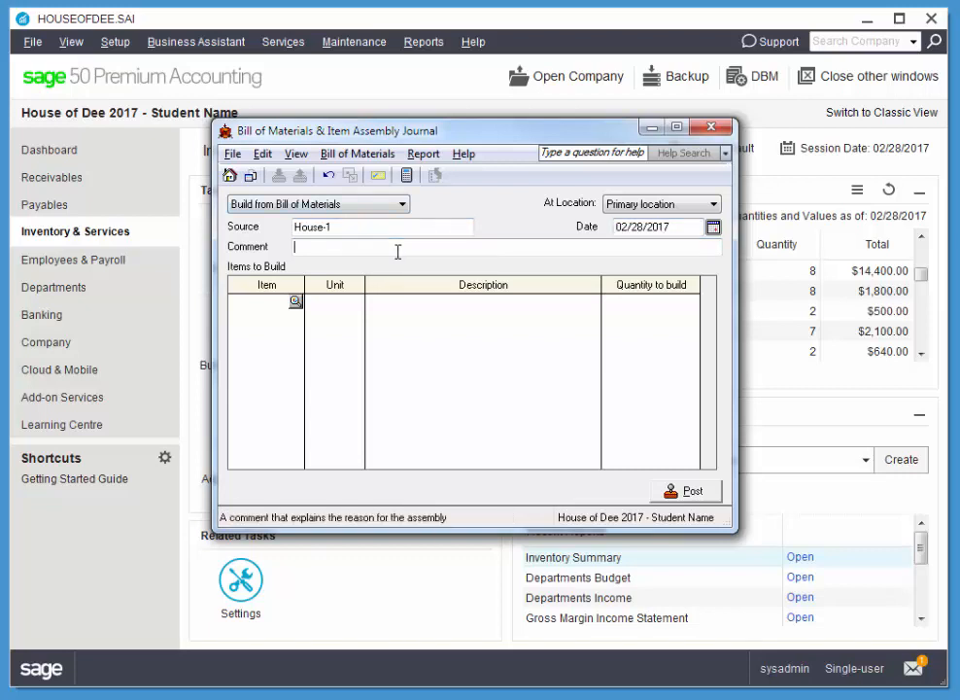
{"action": "type", "text": "Assemble an Interview Corner Package"}
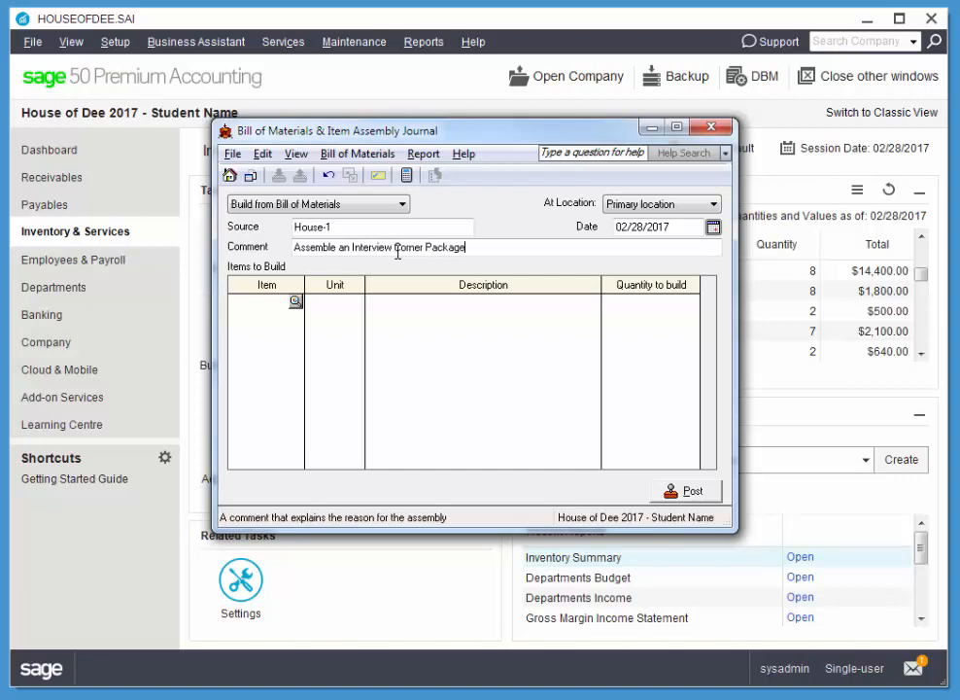
Add item 1-100 Interview Corner to the items to build with a quantity of 1.
{"action": "left_click", "coordinate": [296, 301]}
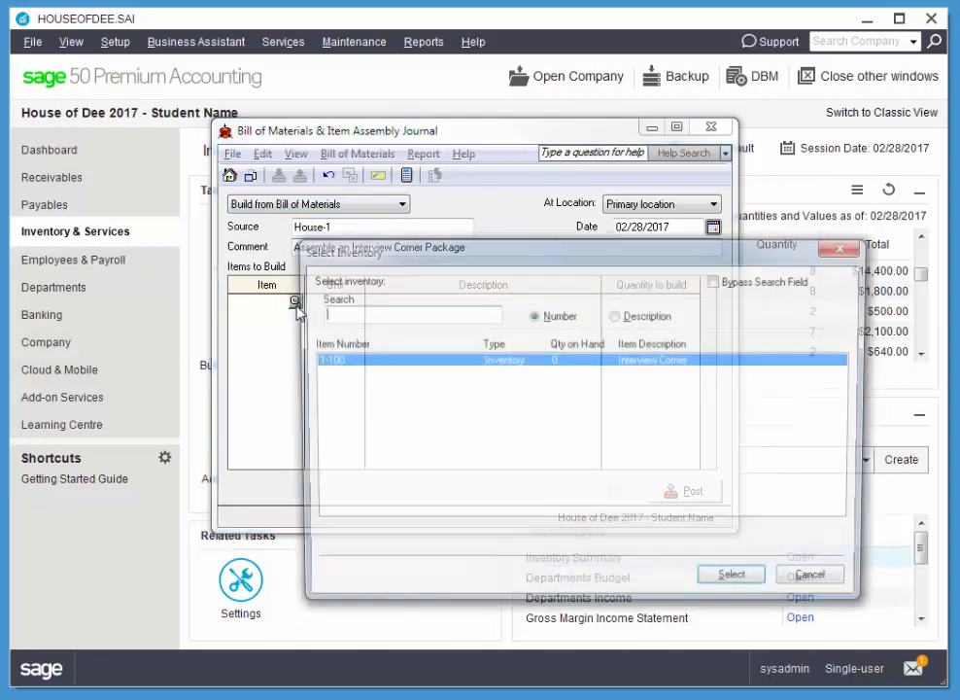
{"action": "left_click", "coordinate": [734, 582]}
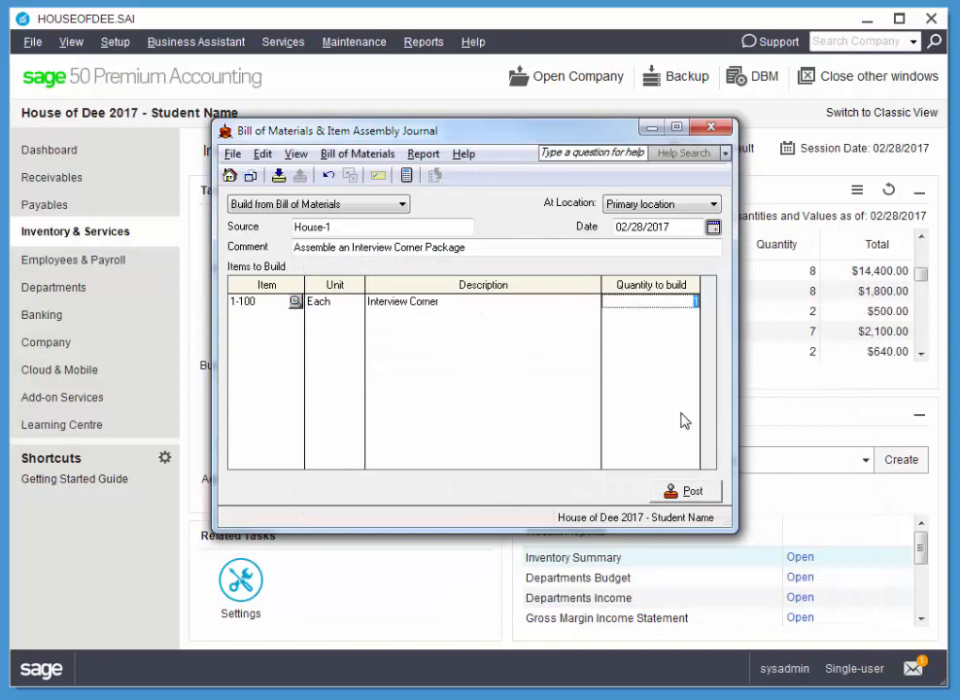
{"action": "type", "text": "1"}
{"action": "key", "text": "Tab"}
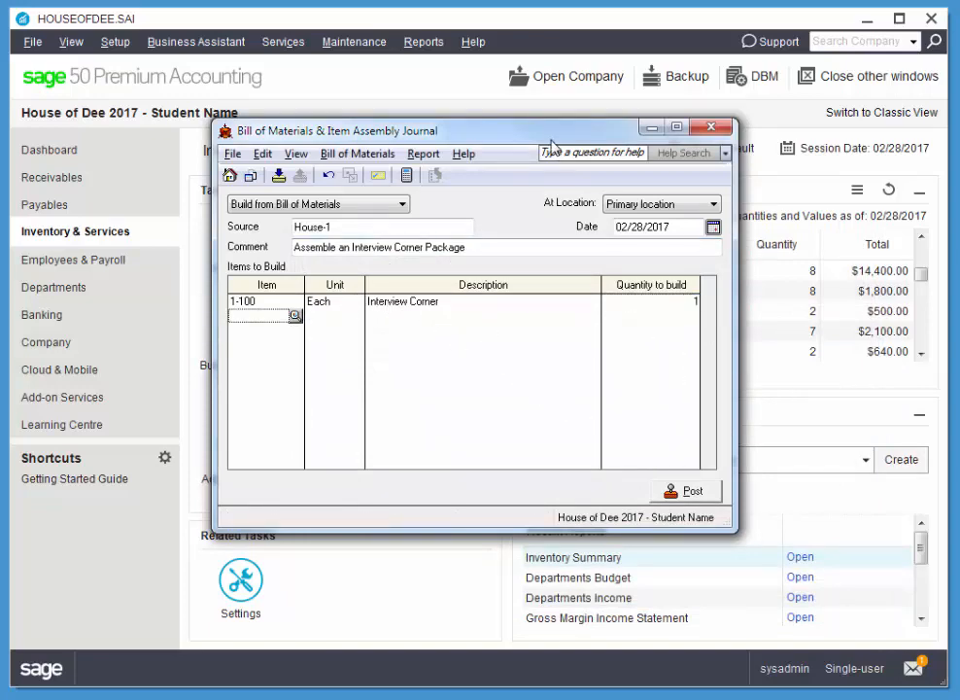
Post the Interview Corner build and close the assembly journal.
{"action": "left_click_drag", "start_coordinate": [562, 151], "coordinate": [692, 332]}
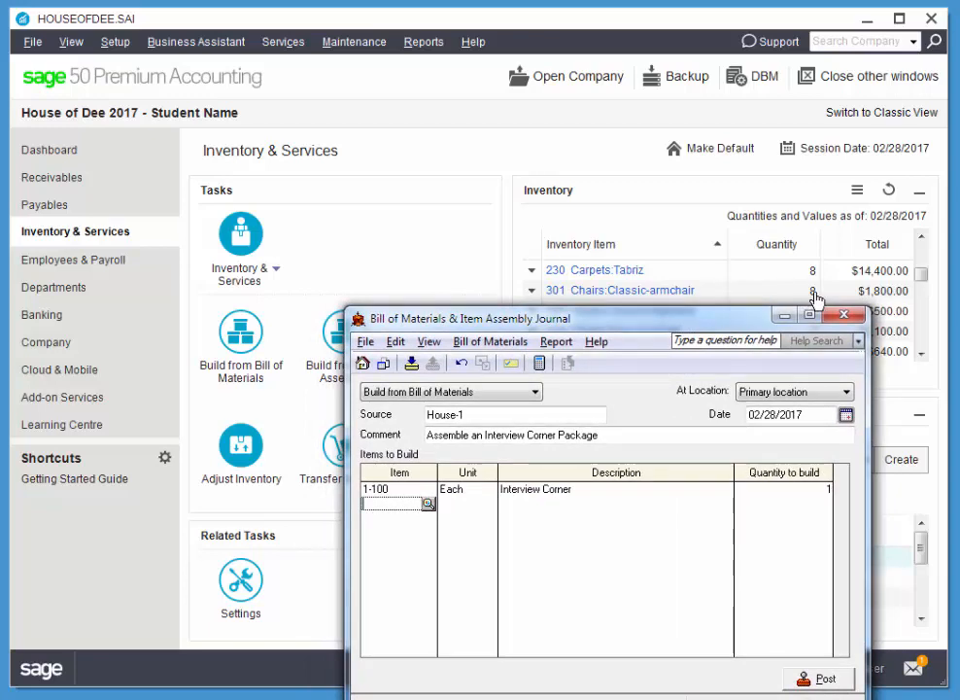
{"action": "left_click", "coordinate": [824, 679]}
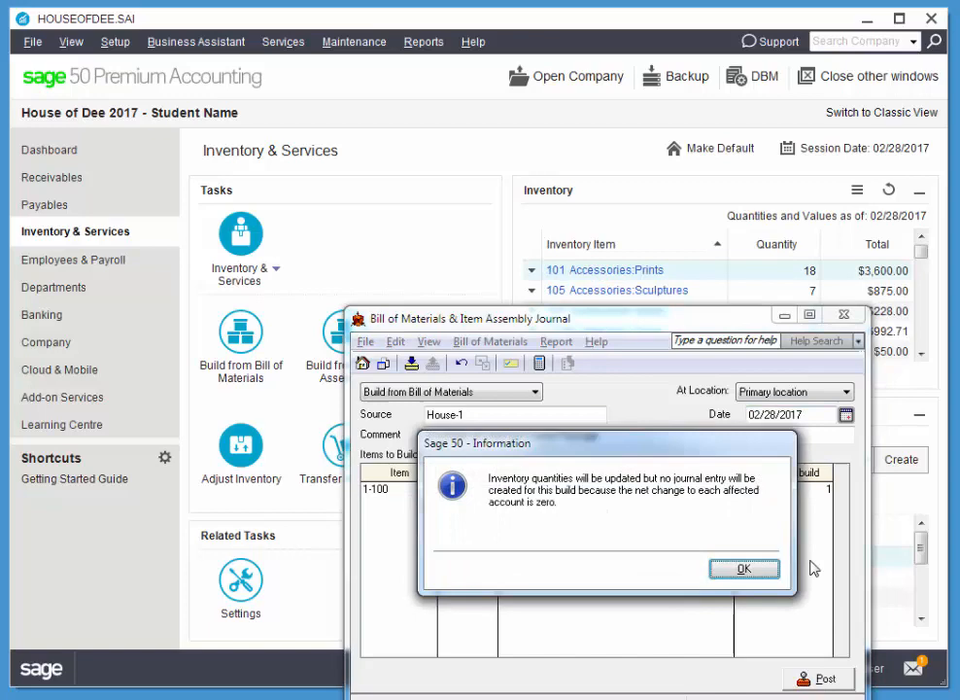
{"action": "left_click", "coordinate": [757, 570]}
{"action": "left_click", "coordinate": [843, 316]}
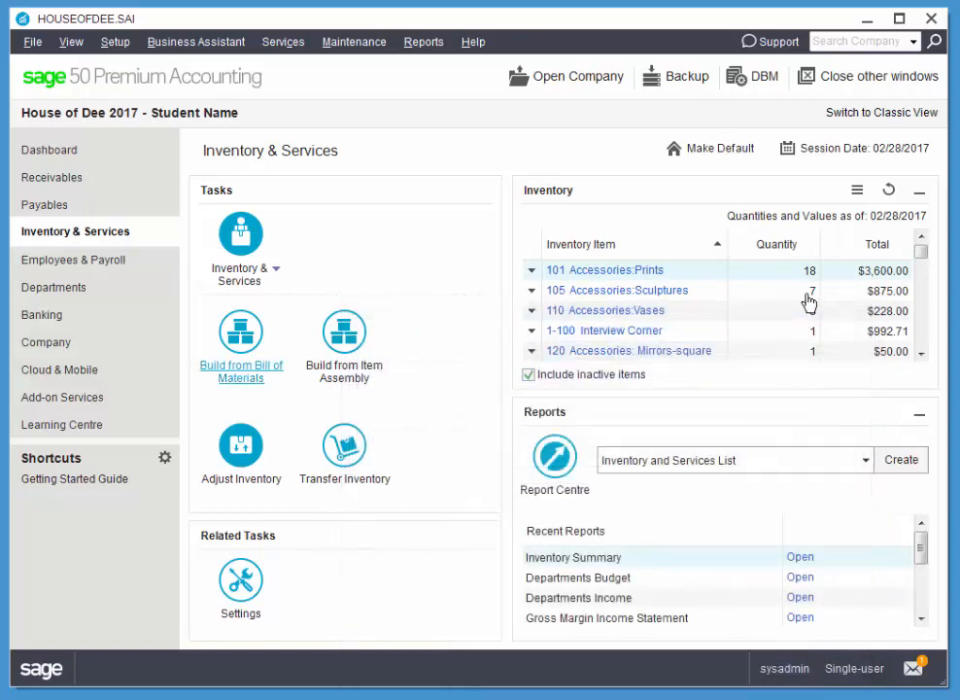
Examine the inventory list for the quantity and value of component 301 Chairs:Classic-armchair after the build.
{"action": "left_click", "coordinate": [921, 354]}
{"action": "left_click", "coordinate": [921, 354]}
{"action": "left_click", "coordinate": [921, 354]}
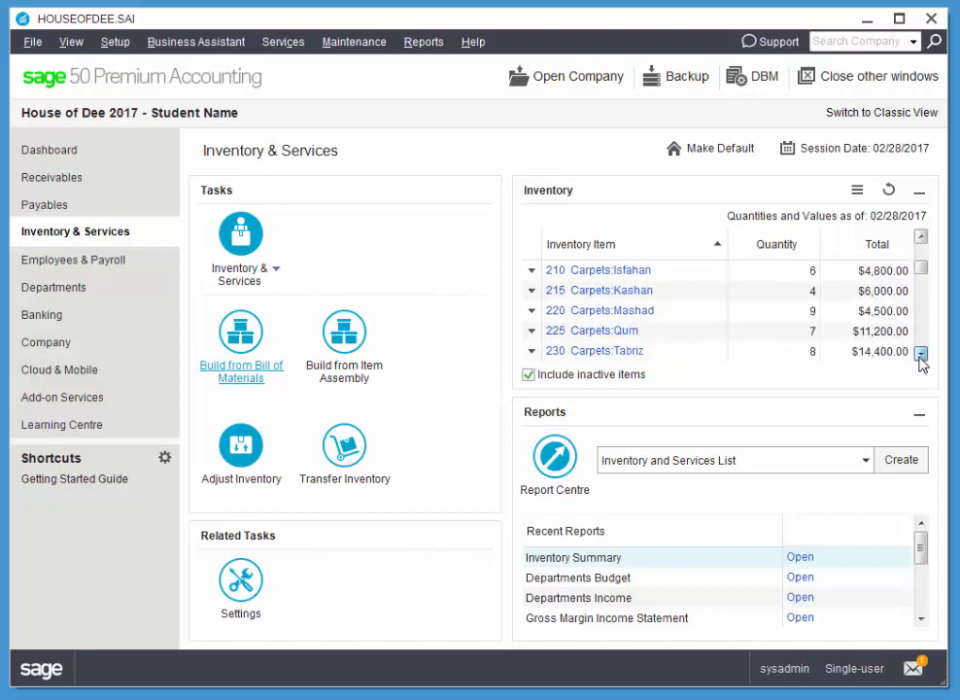
{"action": "left_click", "coordinate": [921, 353]}
{"action": "left_click", "coordinate": [921, 353]}
{"action": "left_click", "coordinate": [921, 354]}
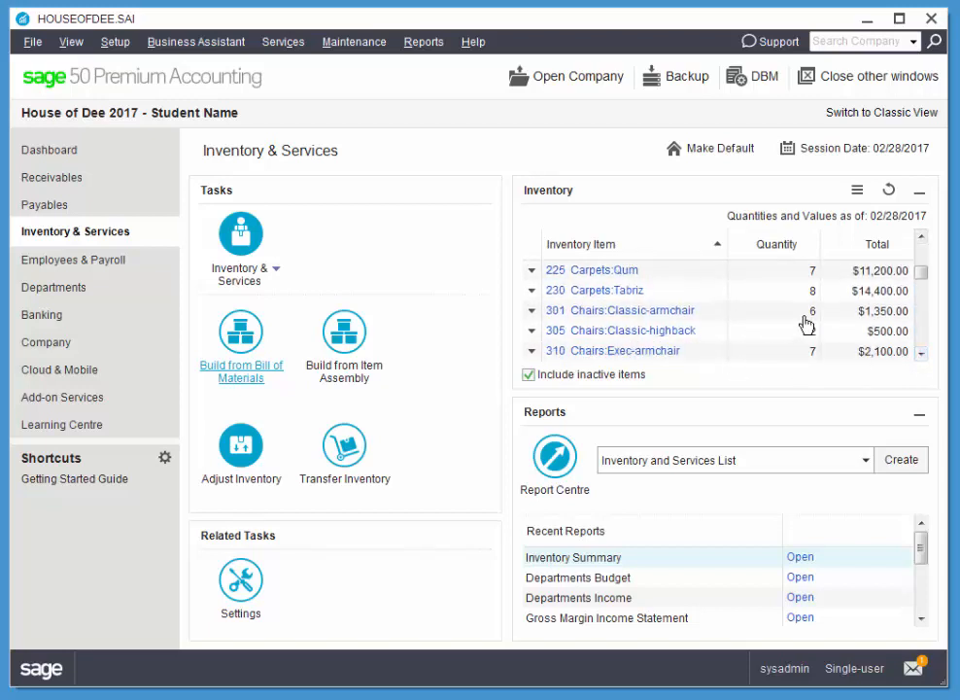
{"action": "left_click_drag", "start_coordinate": [924, 271], "coordinate": [923, 222]}
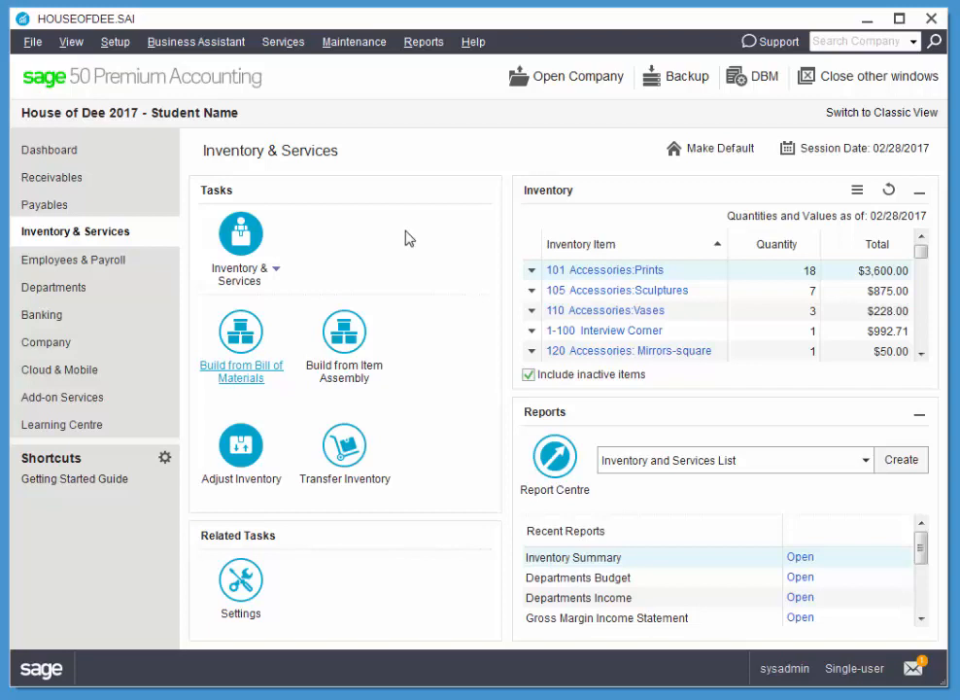
Start a sales invoice in Receivables for the accountant customer.
{"action": "left_click", "coordinate": [73, 181]}
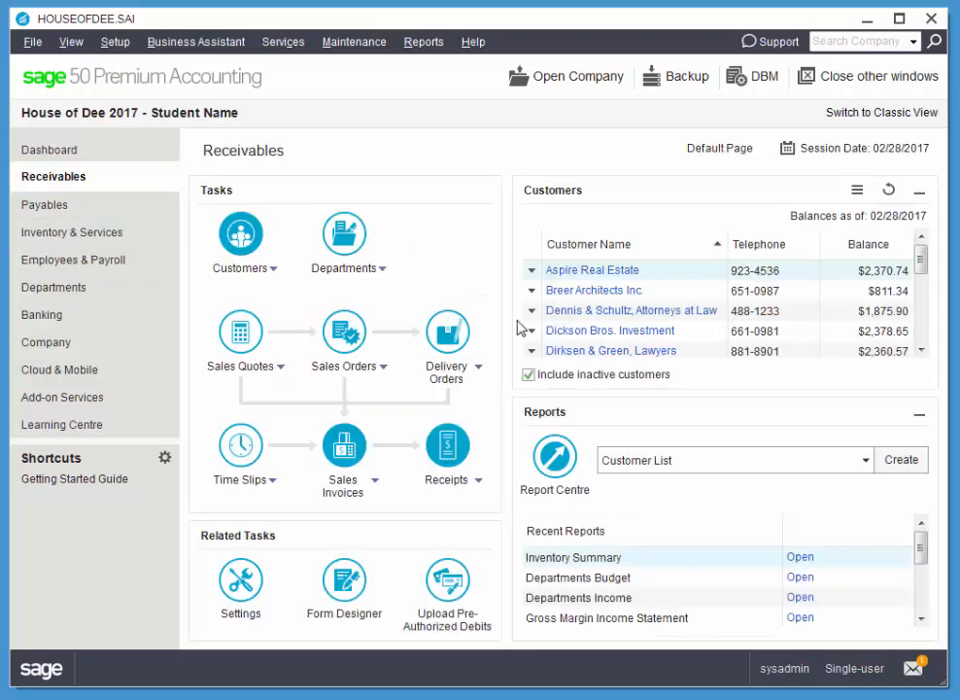
{"action": "left_click", "coordinate": [347, 451]}
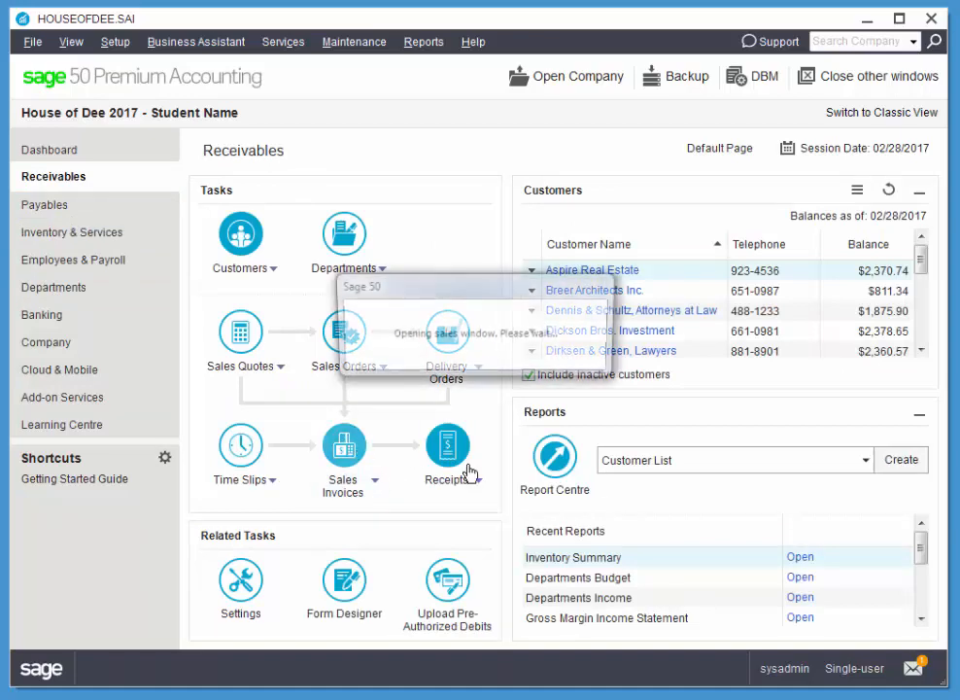
{"action": "left_click", "coordinate": [231, 184]}
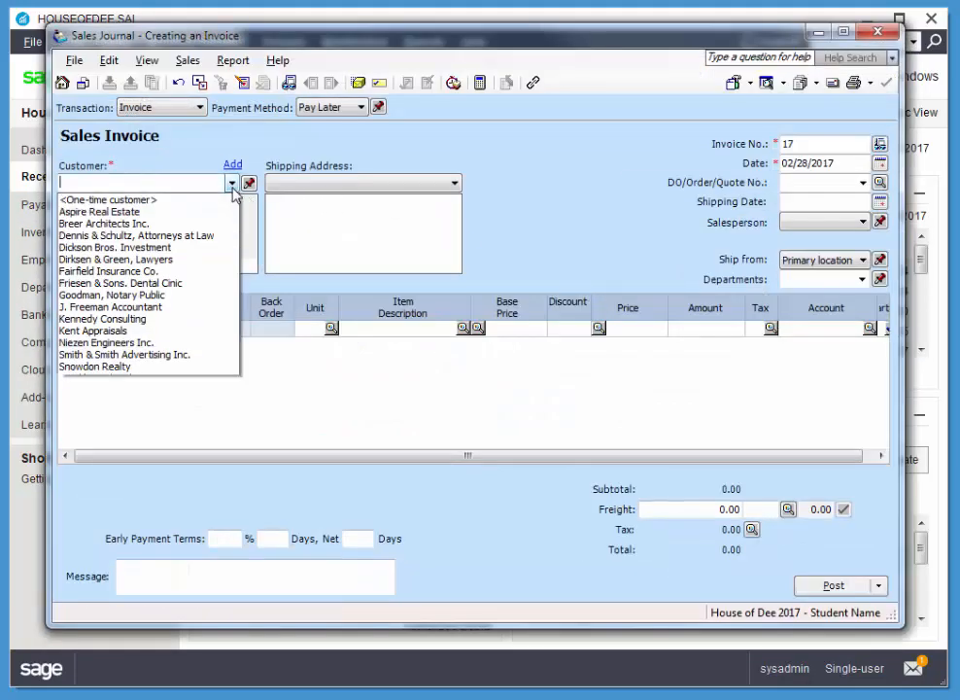
{"action": "left_click", "coordinate": [186, 307]}
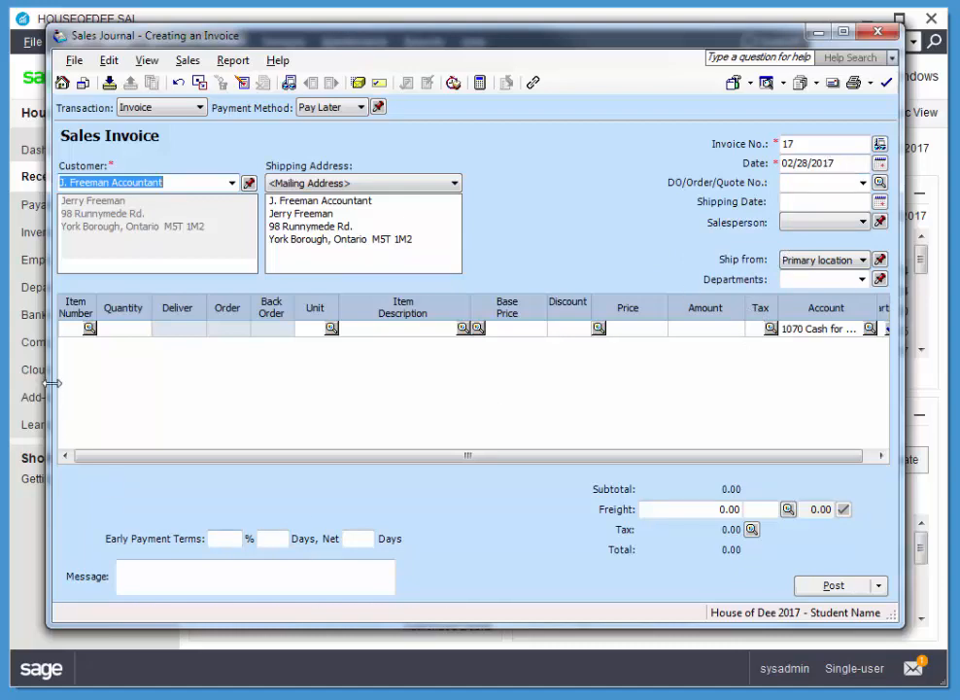
Add item 1-100 Interview Corner to the invoice with tax code H, HST 13% not included (Ontario).
{"action": "left_click", "coordinate": [89, 327]}
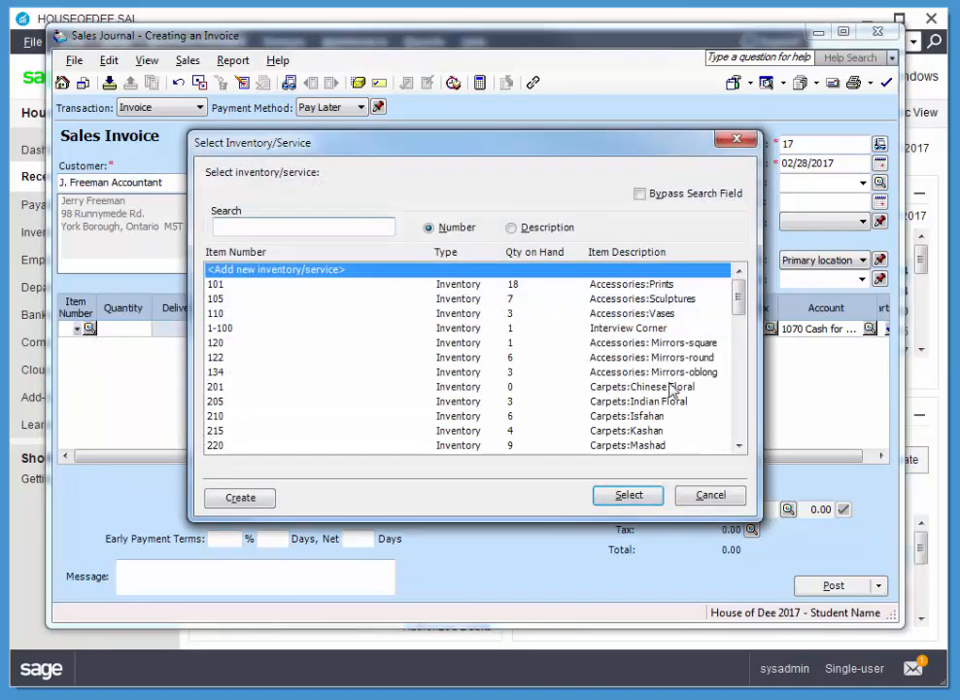
{"action": "double_click", "coordinate": [220, 330]}
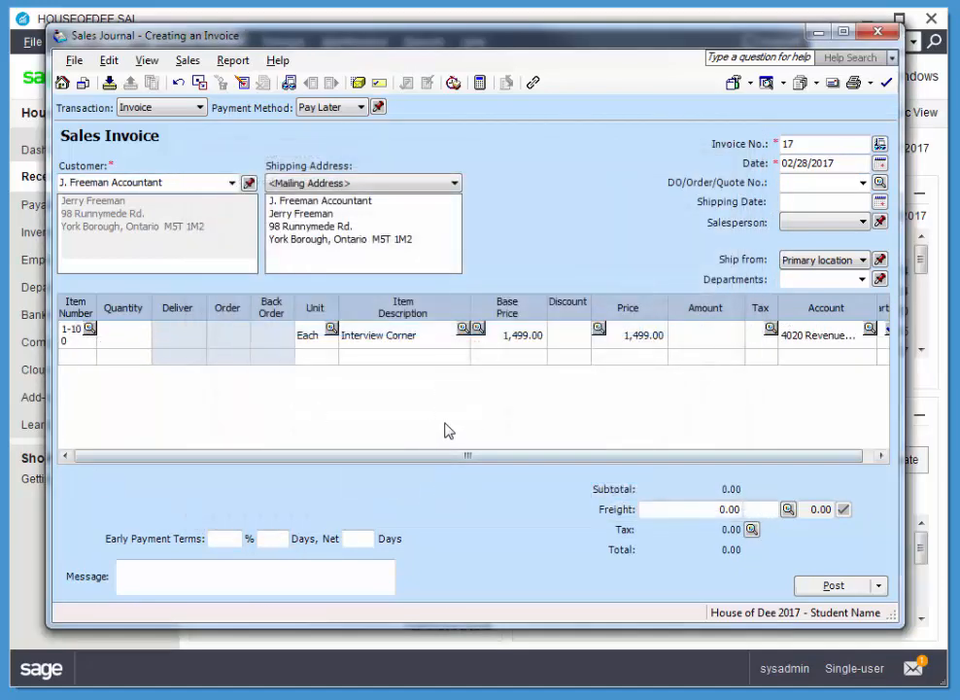
{"action": "left_click", "coordinate": [771, 327]}
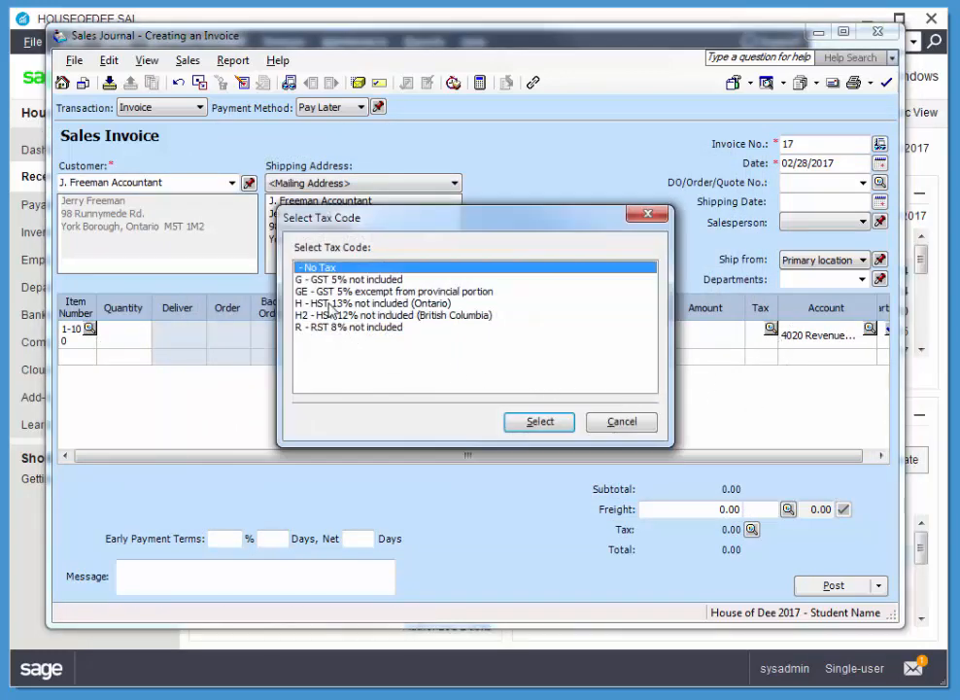
{"action": "double_click", "coordinate": [373, 302]}
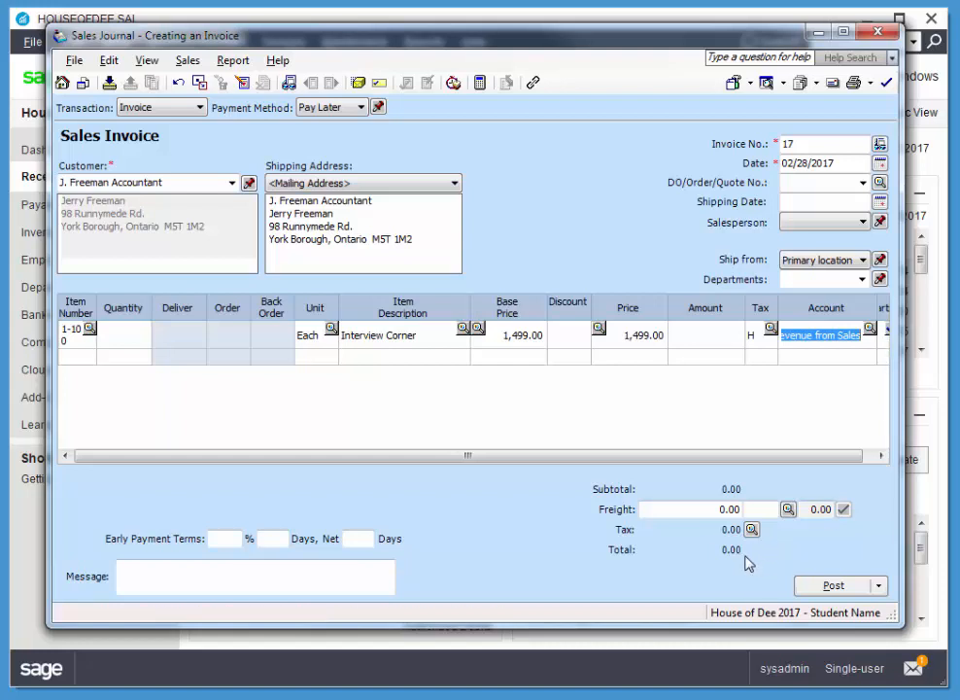
Enter a freight charge of 89.00 on the sales invoice.
{"action": "left_click", "coordinate": [716, 508]}
{"action": "left_click_drag", "start_coordinate": [707, 506], "coordinate": [765, 506]}
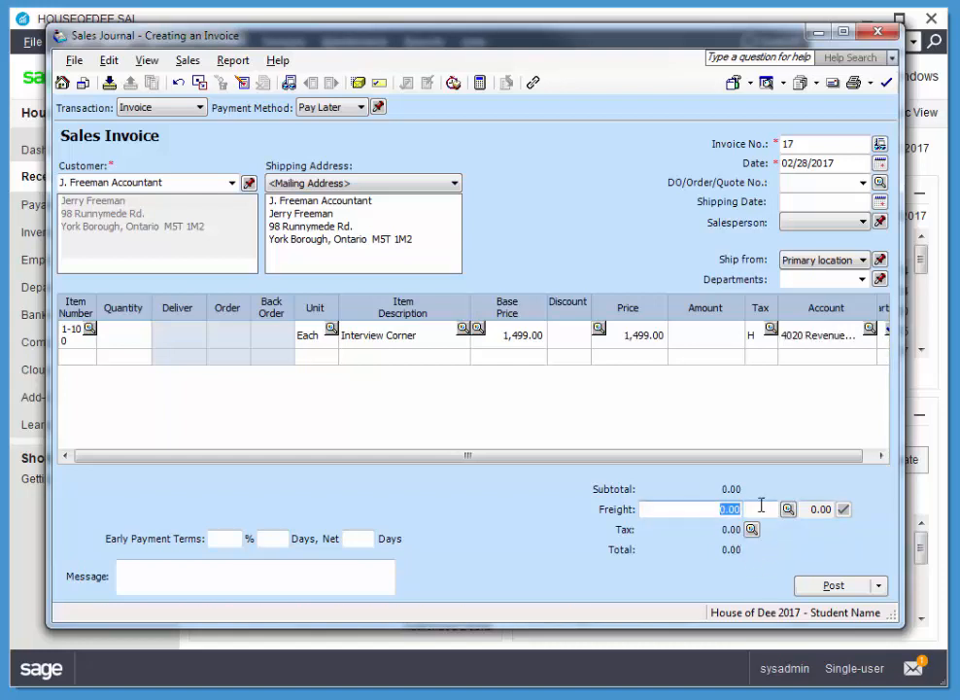
{"action": "type", "text": "89"}
{"action": "key", "text": "Tab"}
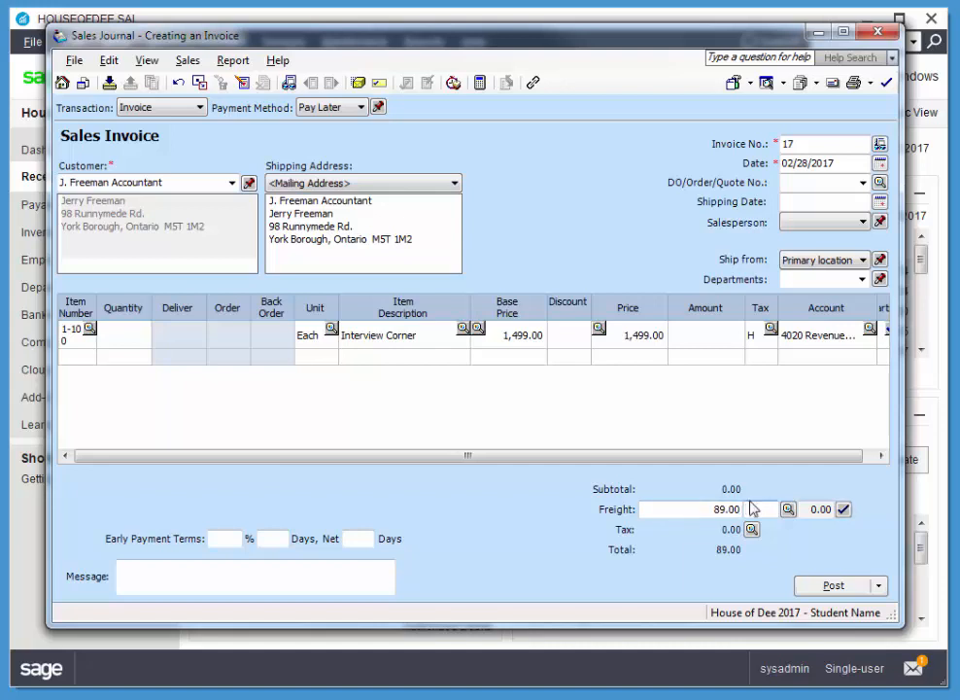
Assign the sales invoice to the Sales department.
{"action": "left_click", "coordinate": [860, 280]}
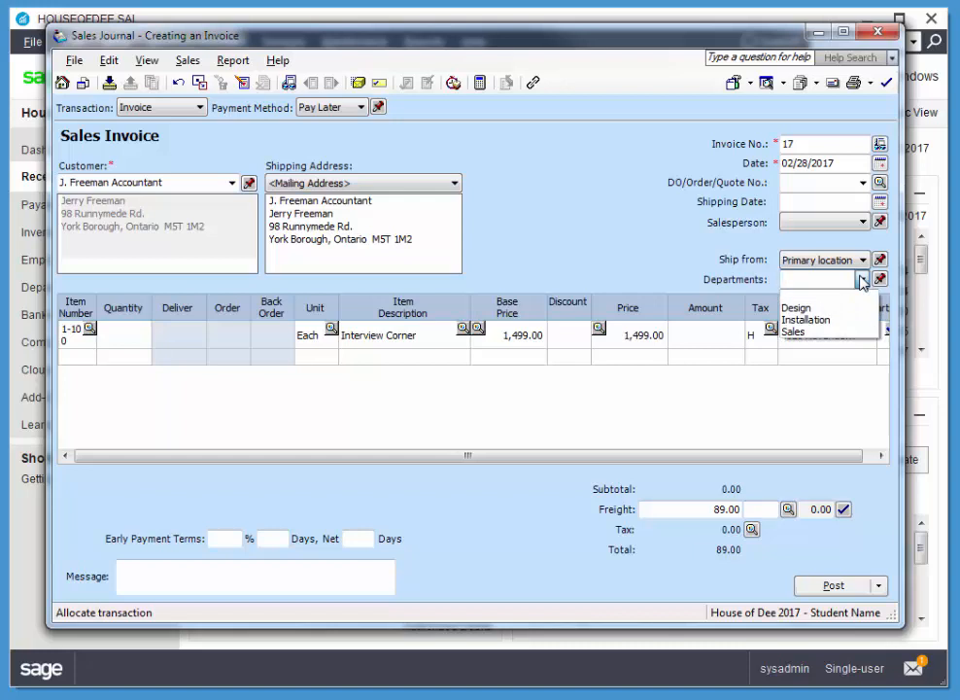
{"action": "left_click", "coordinate": [861, 280]}
{"action": "left_click", "coordinate": [861, 280]}
{"action": "left_click", "coordinate": [803, 331]}
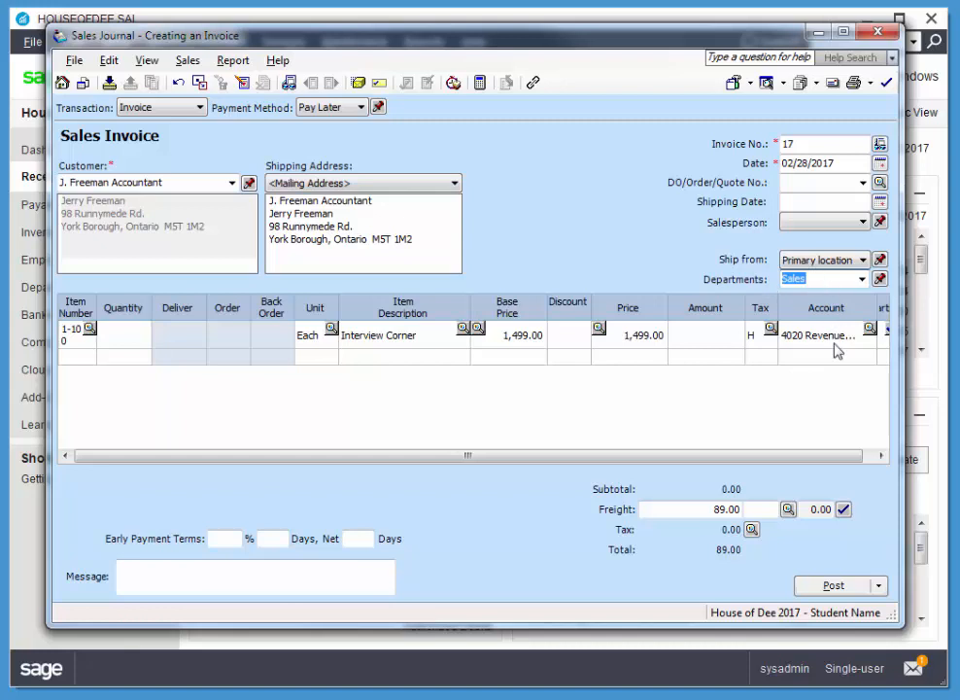
Apply tax code H to the freight charge and try to allocate the invoice.
{"action": "left_click", "coordinate": [769, 507]}
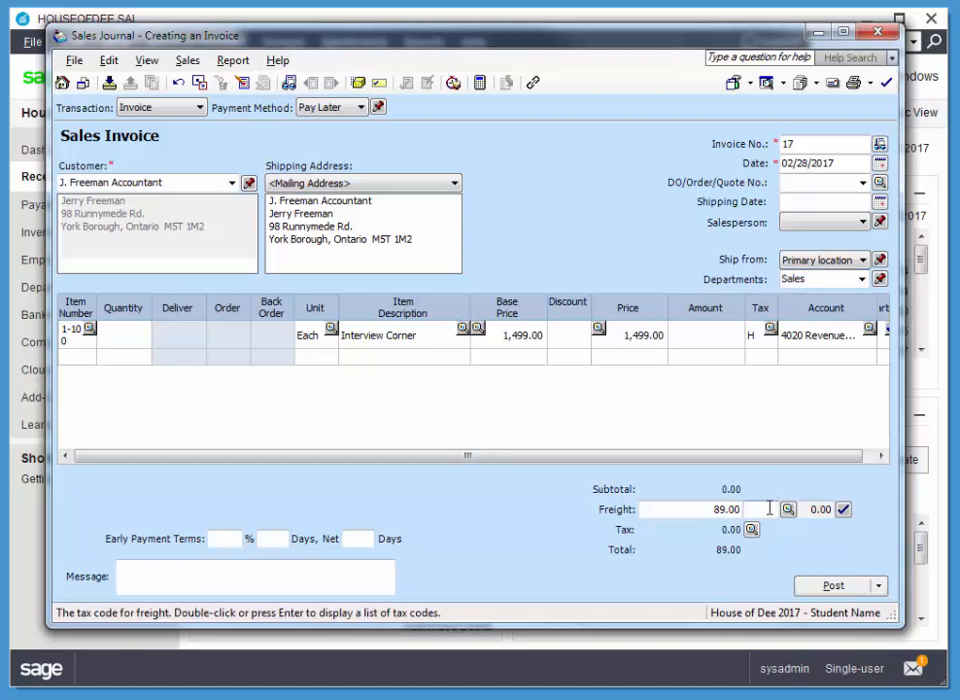
{"action": "type", "text": "H"}
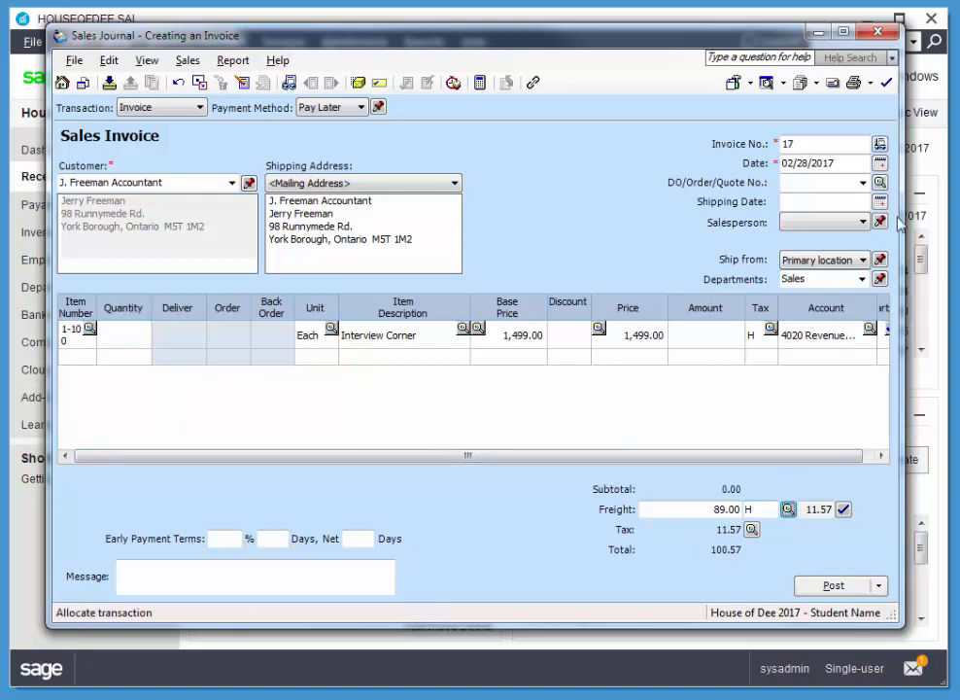
{"action": "left_click", "coordinate": [887, 88]}
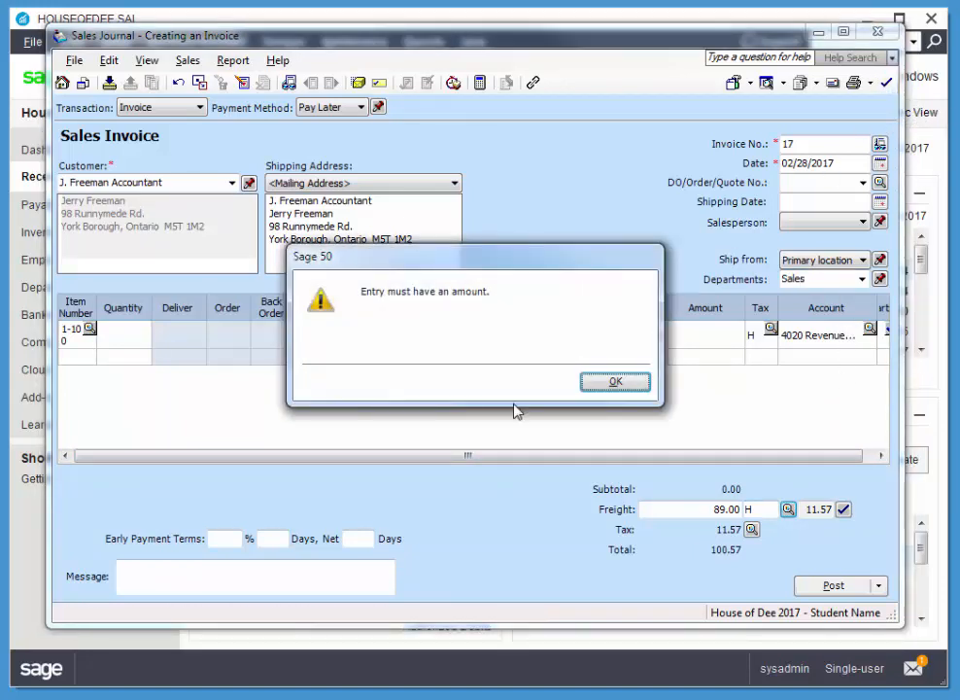
Set the quantity of the Interview Corner item on the sales invoice to 1.
{"action": "left_click", "coordinate": [610, 382]}
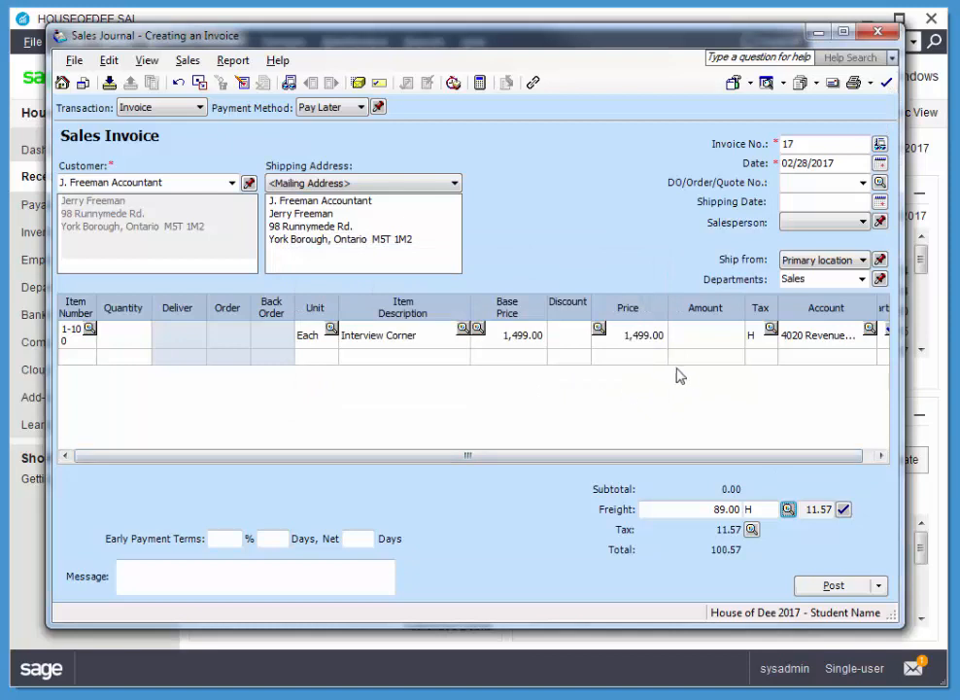
{"action": "left_click", "coordinate": [151, 337]}
{"action": "key", "text": "Tab"}
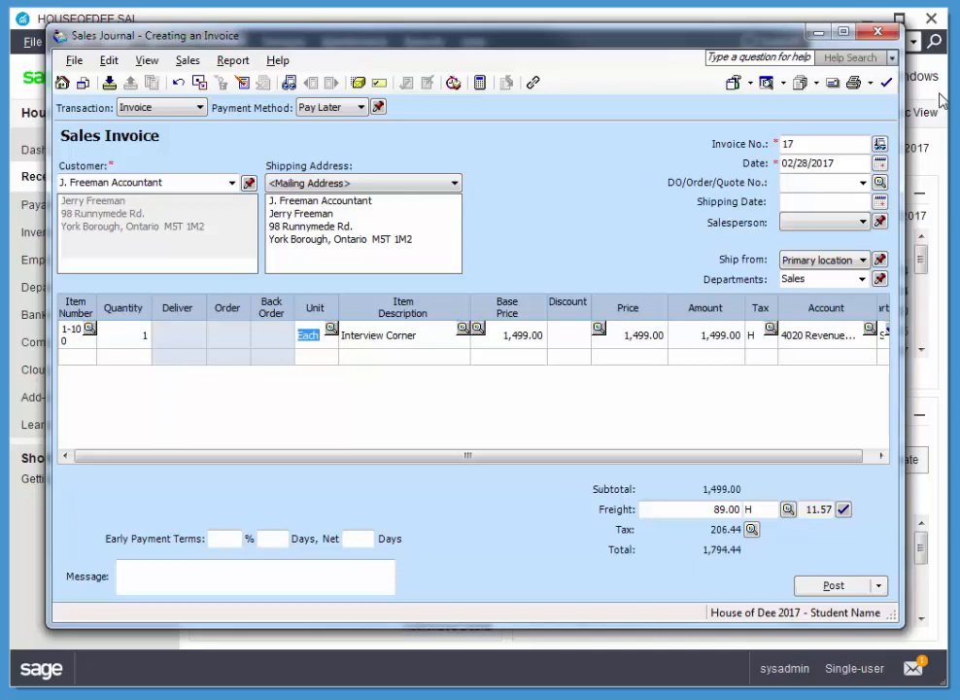
Allocate 100% of the entire sales invoice to the Sales department and post the invoice.
{"action": "left_click", "coordinate": [885, 82]}
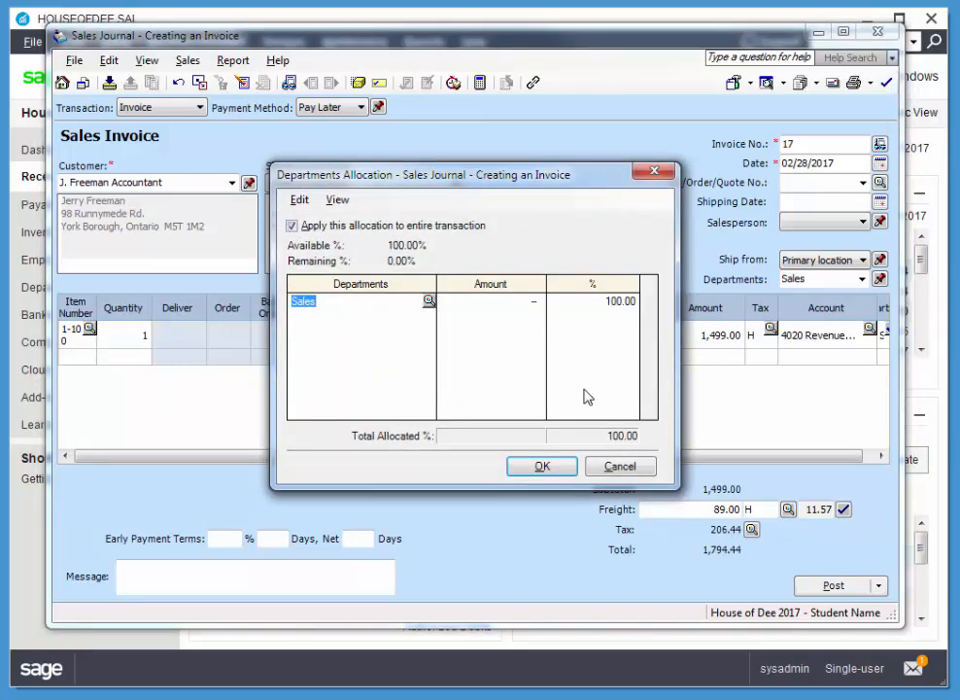
{"action": "left_click", "coordinate": [525, 465]}
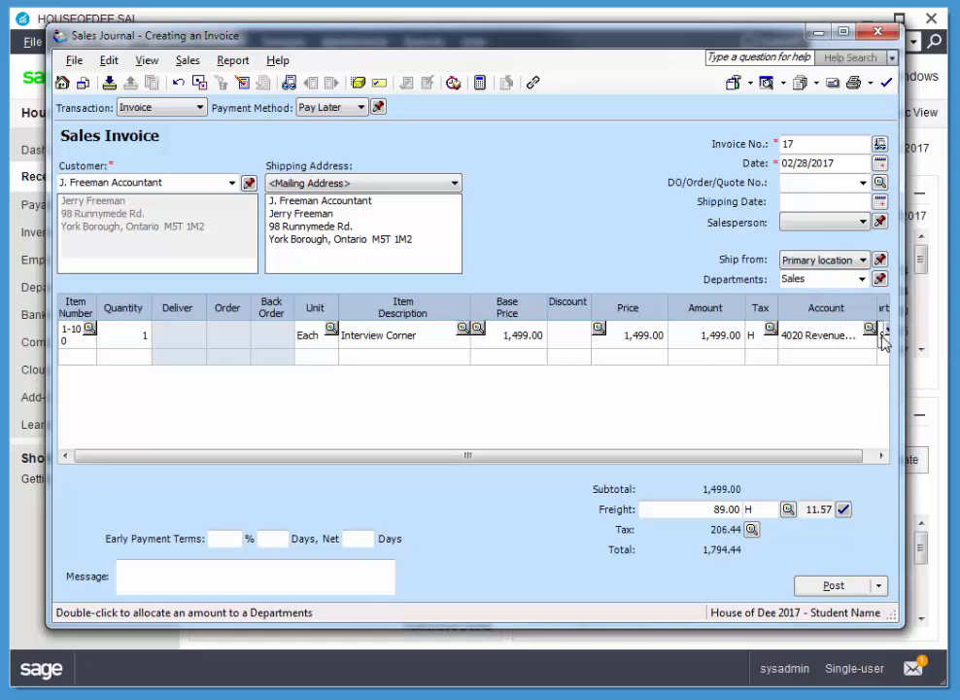
{"action": "double_click", "coordinate": [884, 336]}
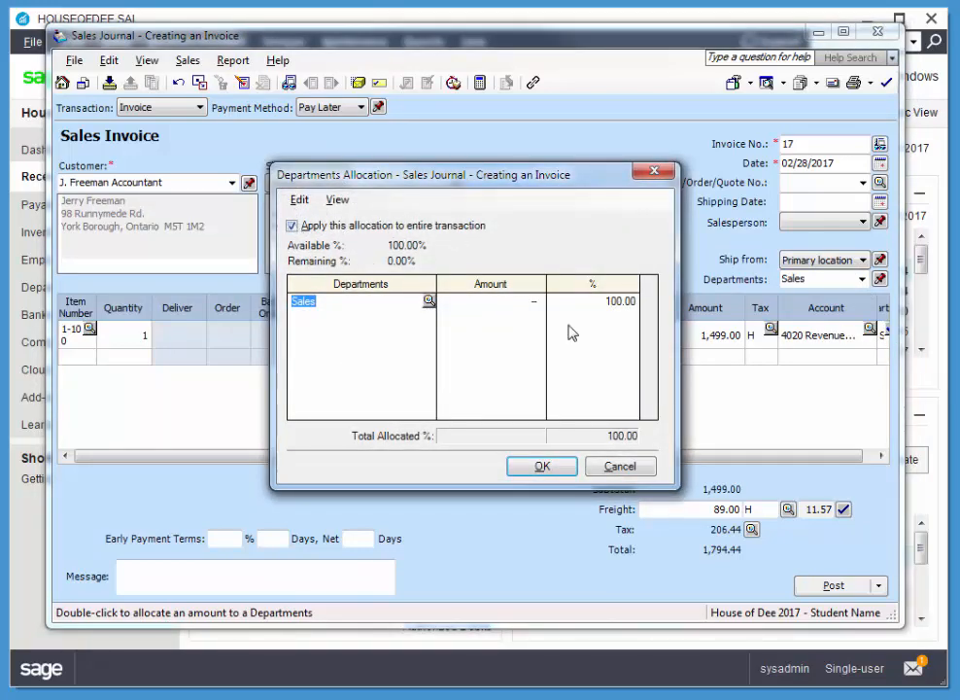
{"action": "left_click", "coordinate": [542, 466]}
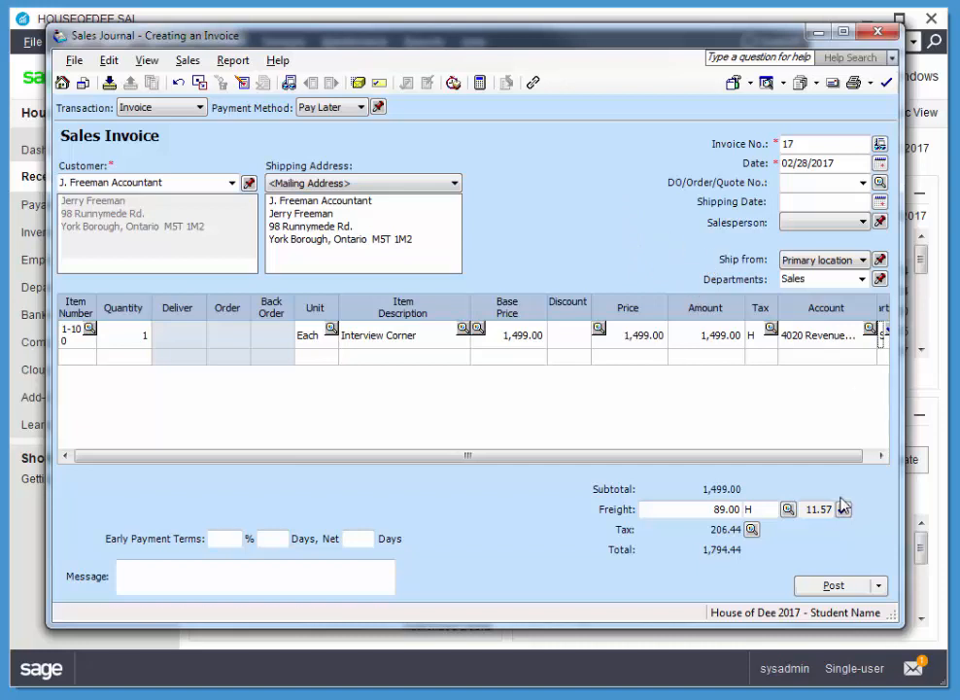
{"action": "left_click", "coordinate": [834, 586]}
{"action": "left_click", "coordinate": [878, 31]}
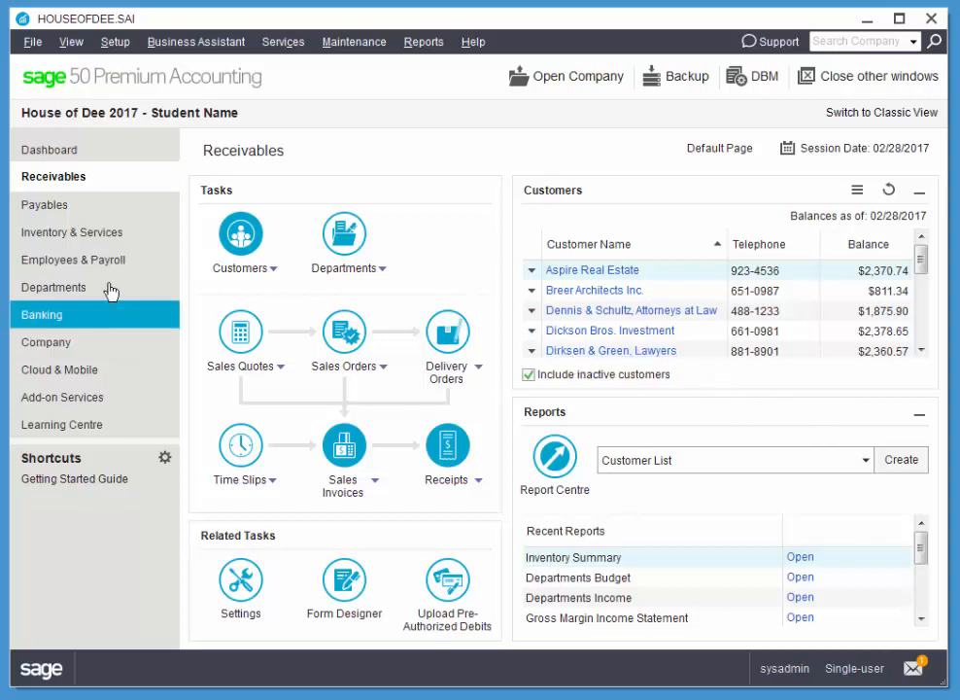
Open the detailed description of inventory item 501 Sofas:2 Seater-fabric for editing.
{"action": "left_click", "coordinate": [74, 230]}
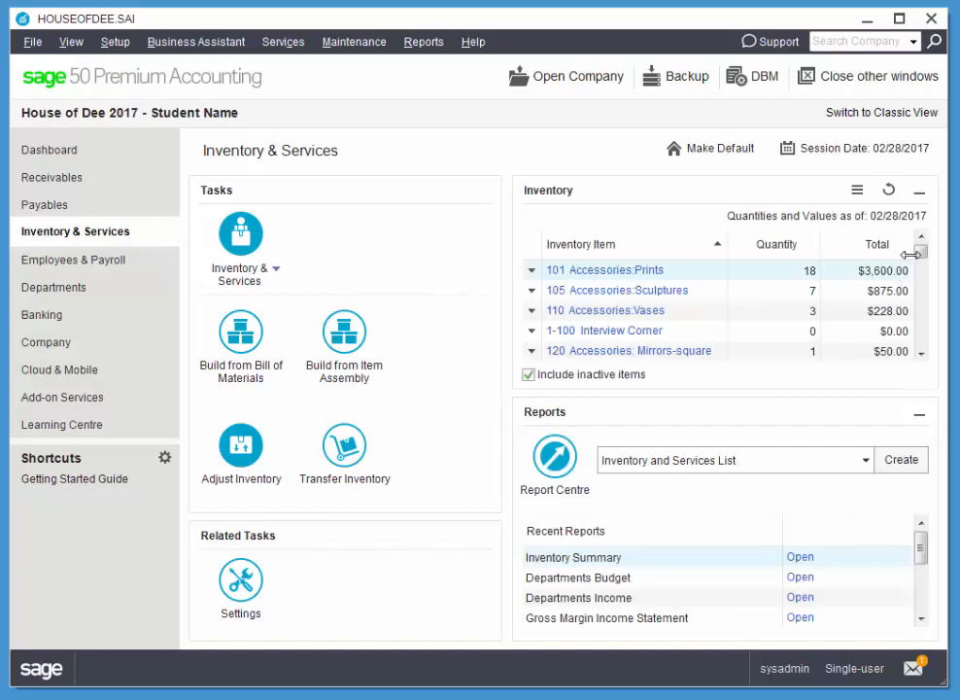
{"action": "left_click_drag", "start_coordinate": [922, 255], "coordinate": [922, 305]}
{"action": "left_click", "coordinate": [580, 290]}
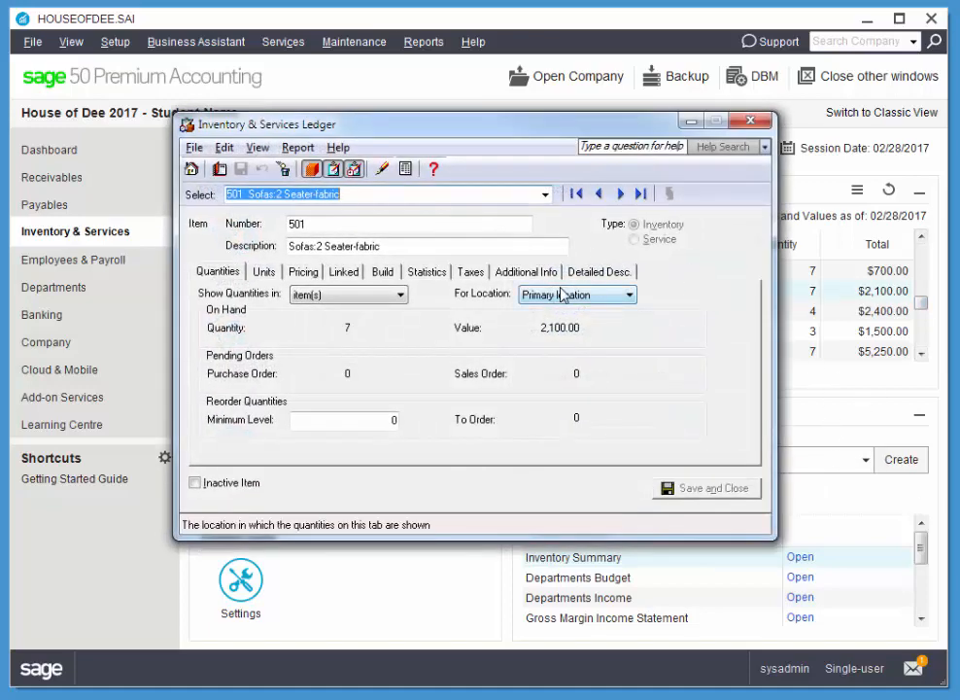
{"action": "left_click", "coordinate": [583, 275]}
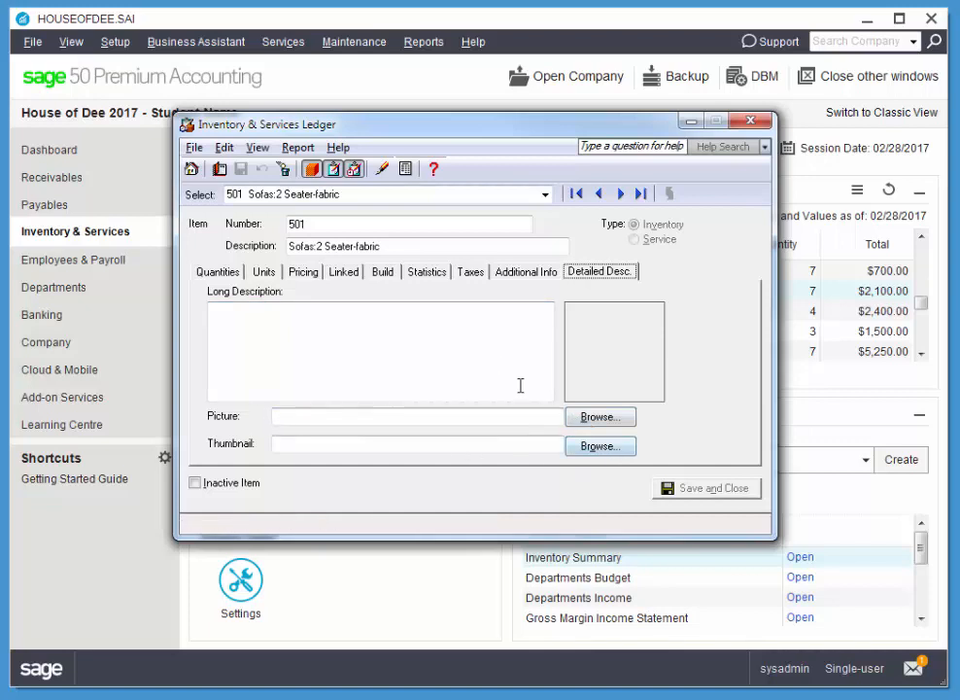
{"action": "left_click", "coordinate": [317, 337]}
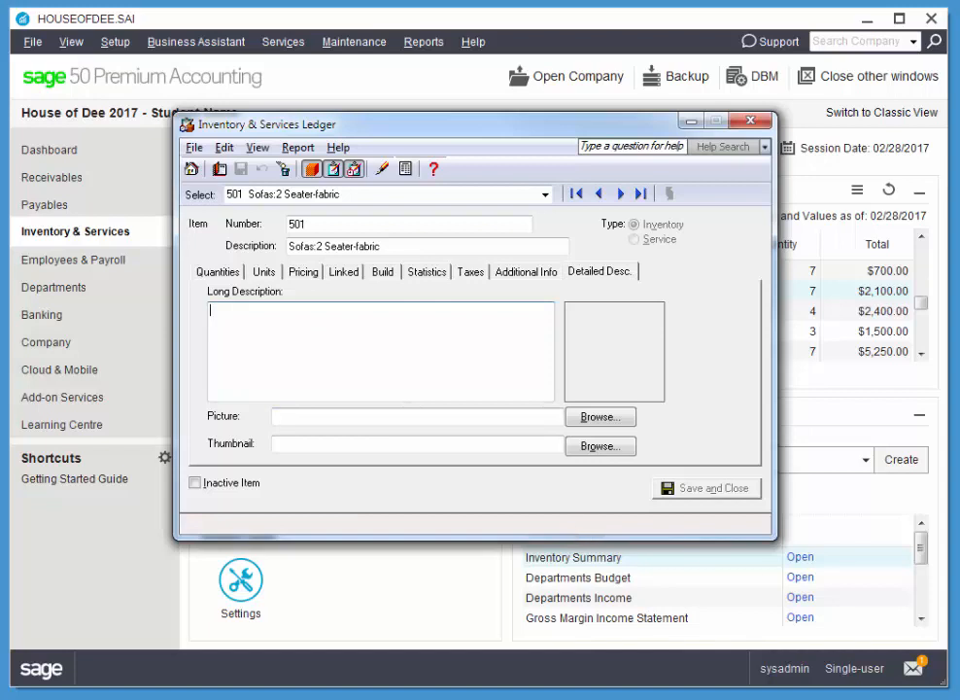
Assign 501-2-seater.jpg from the 1666-1 Student Files folder as the picture of item 501.
{"action": "left_click", "coordinate": [602, 418]}
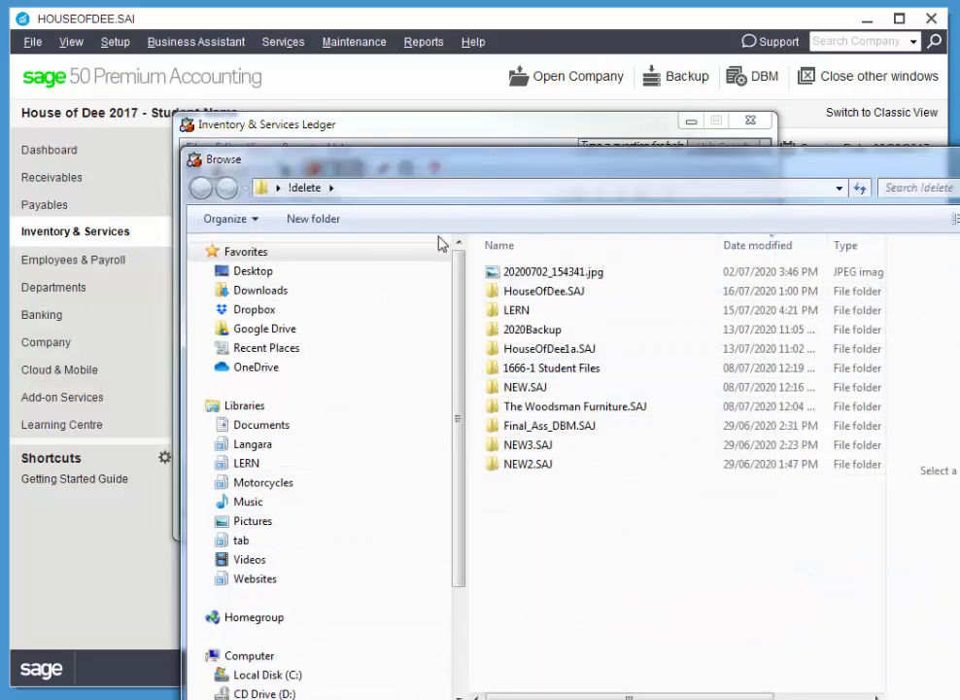
{"action": "double_click", "coordinate": [521, 375]}
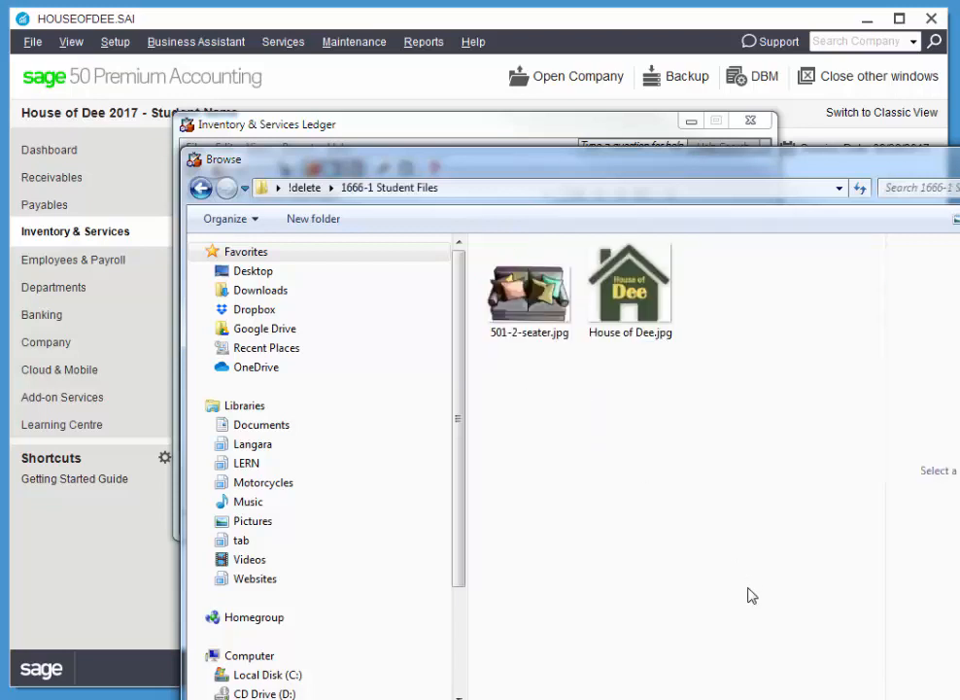
{"action": "double_click", "coordinate": [525, 297]}
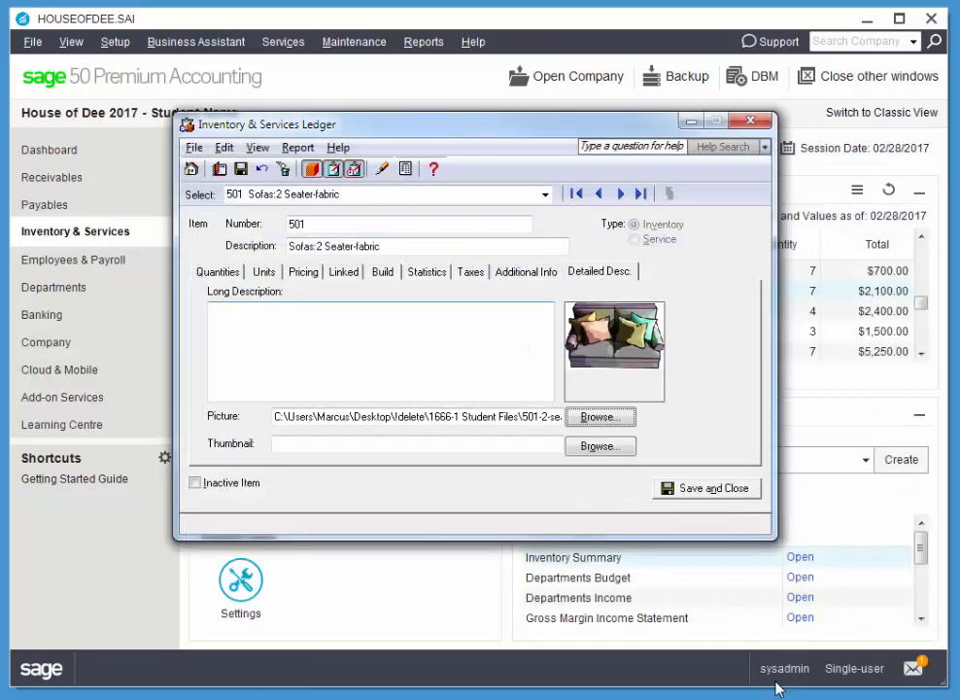
Enter "The specifically selected..." as the long description of item 501 and save the record.
{"action": "left_click", "coordinate": [427, 381]}
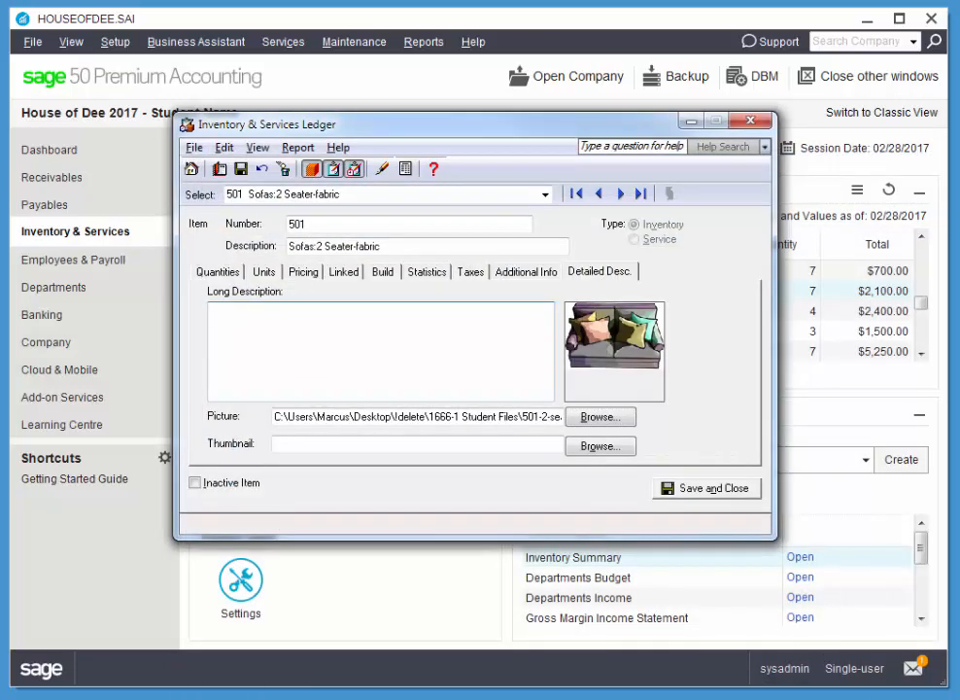
{"action": "left_click", "coordinate": [459, 321]}
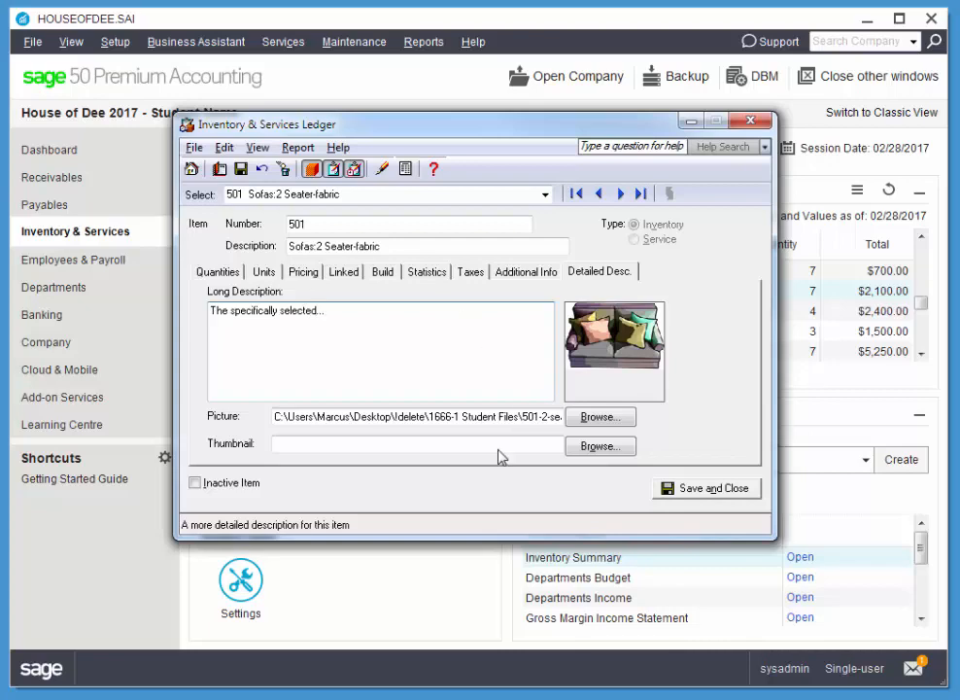
{"action": "left_click", "coordinate": [720, 490]}
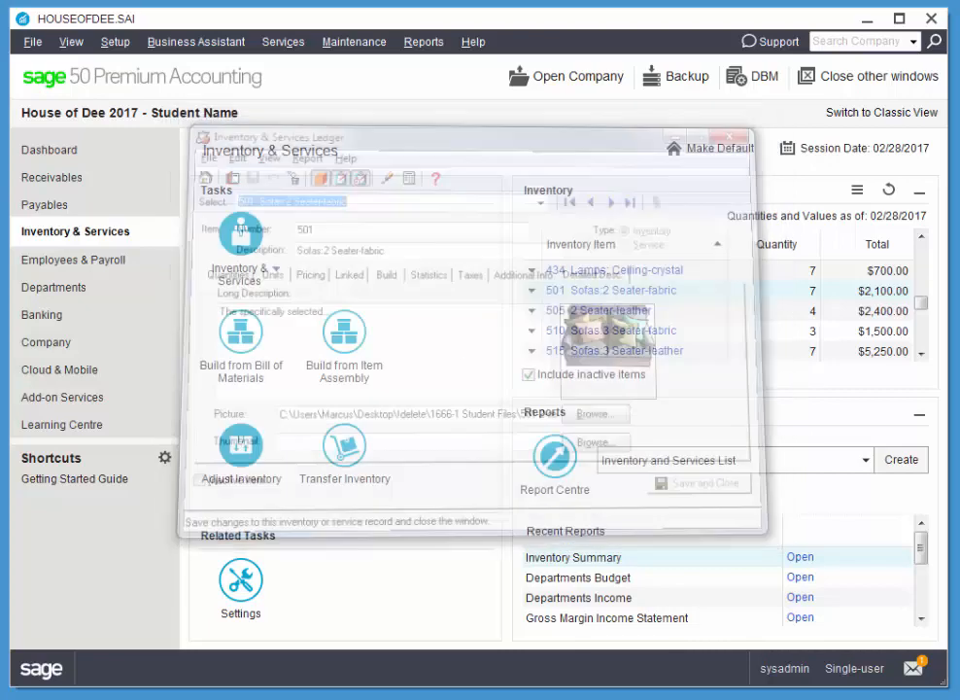